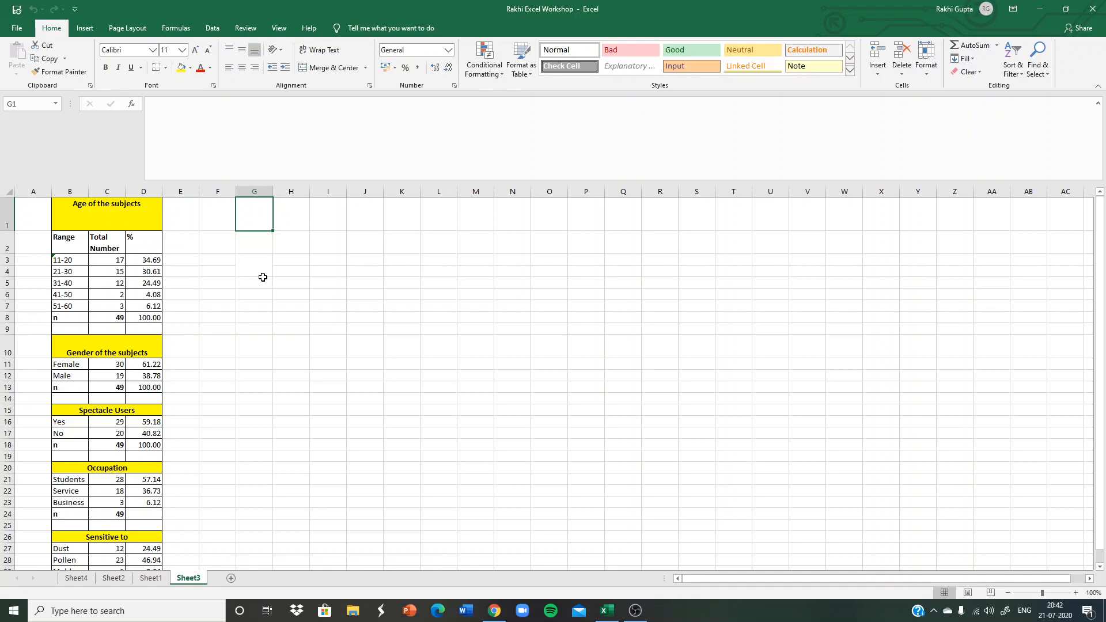
Switch to Gmail in the browser and create a blank spreadsheet in Google Sheets.
key("alt+Tab")
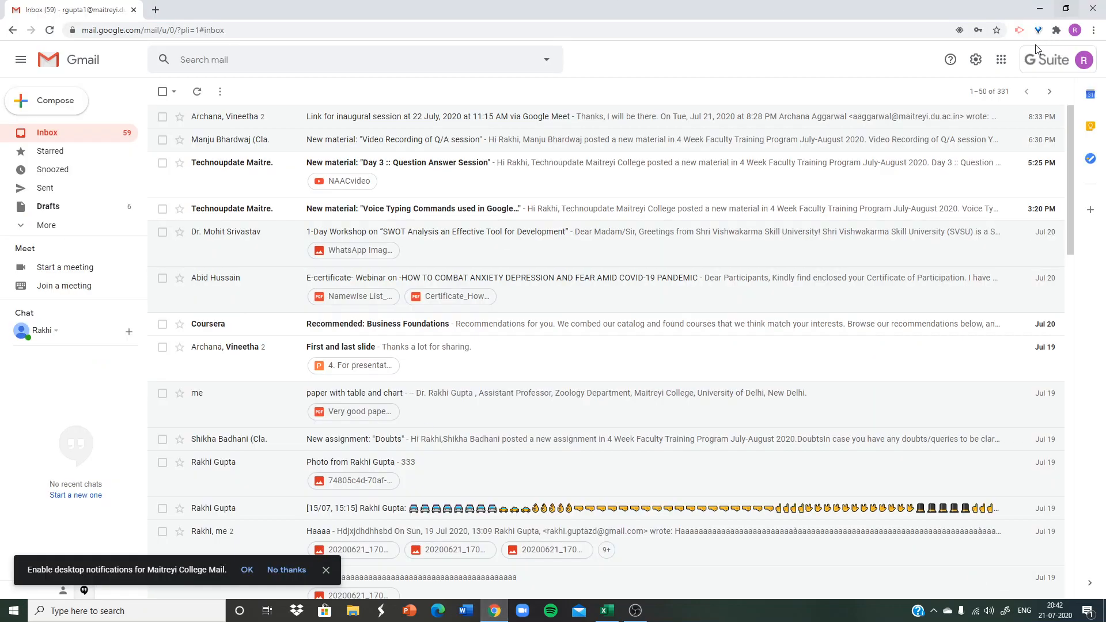
left_click(1001, 61)
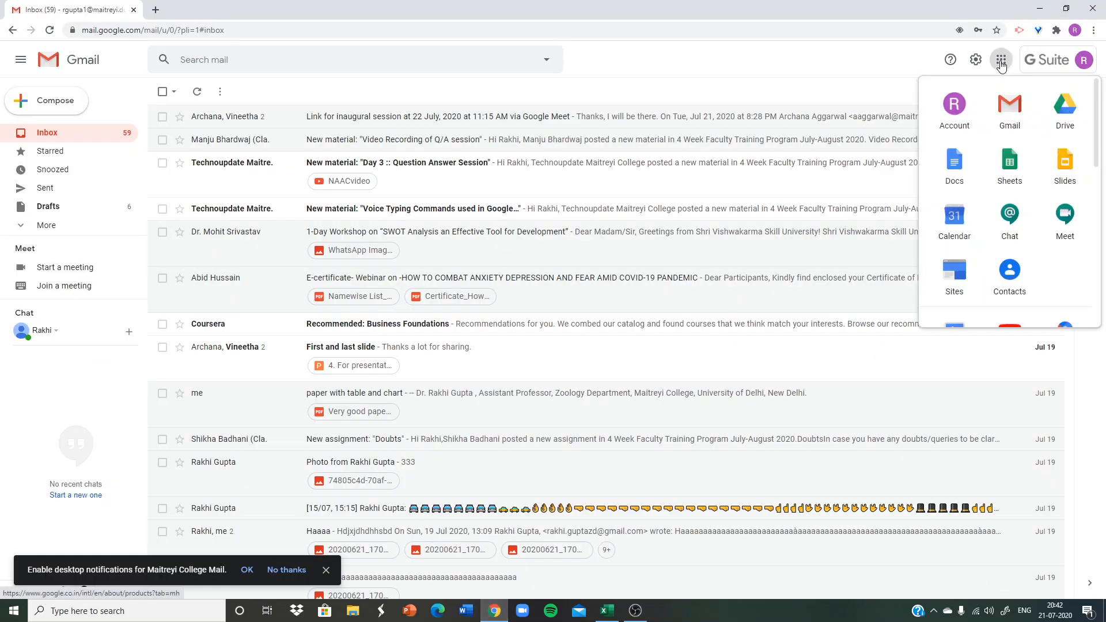
left_click(1013, 168)
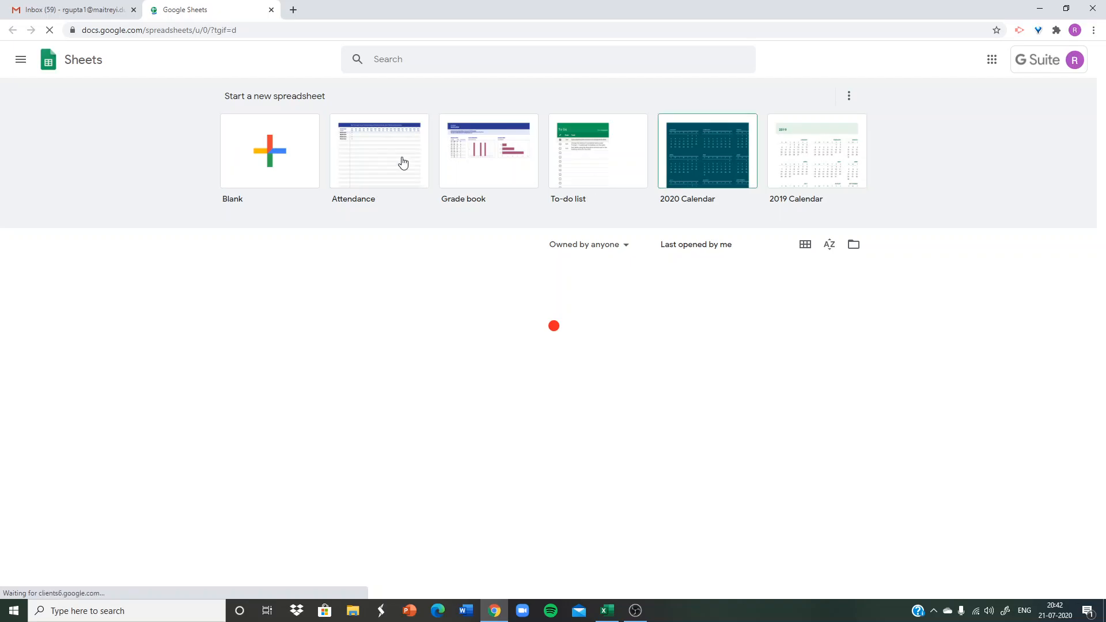
left_click(272, 154)
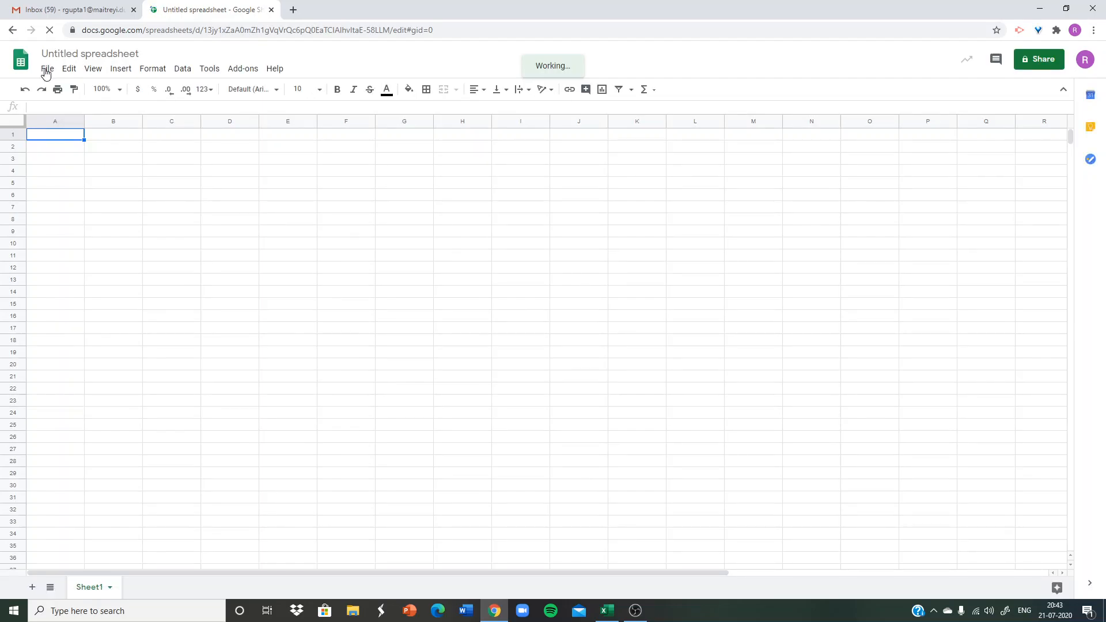
Start a file import into the blank spreadsheet and choose uploading as the source.
left_click(46, 69)
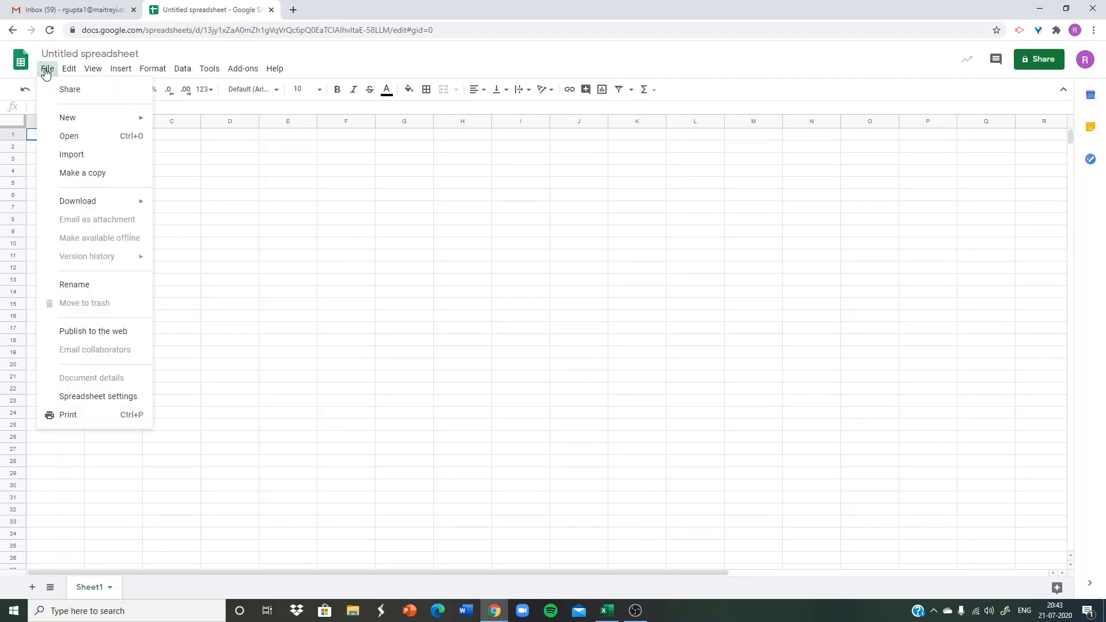
left_click(61, 154)
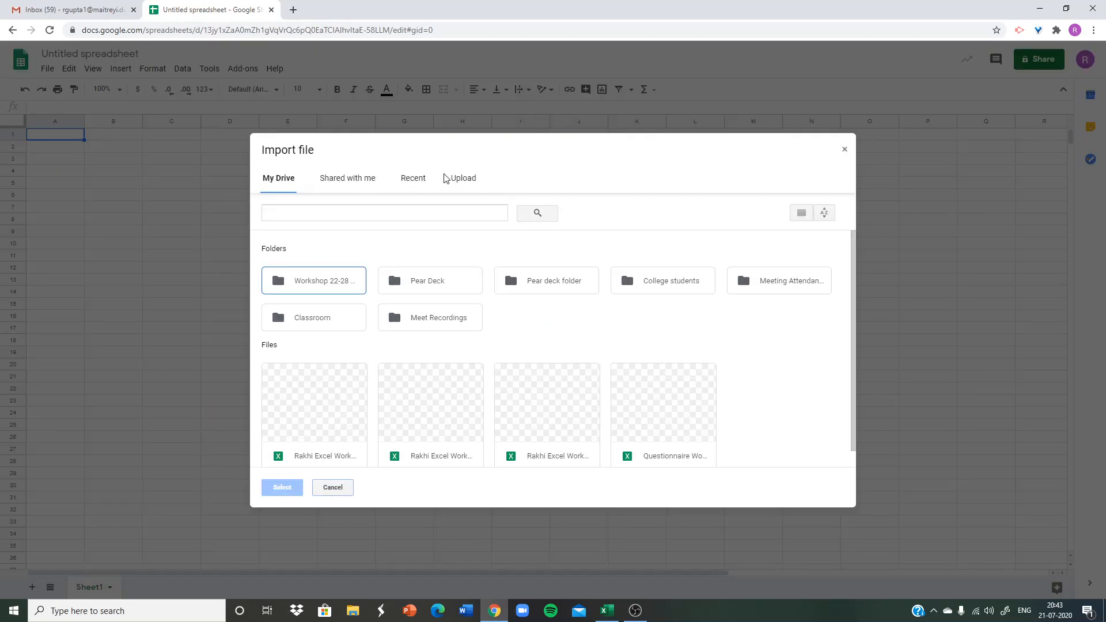
left_click(468, 183)
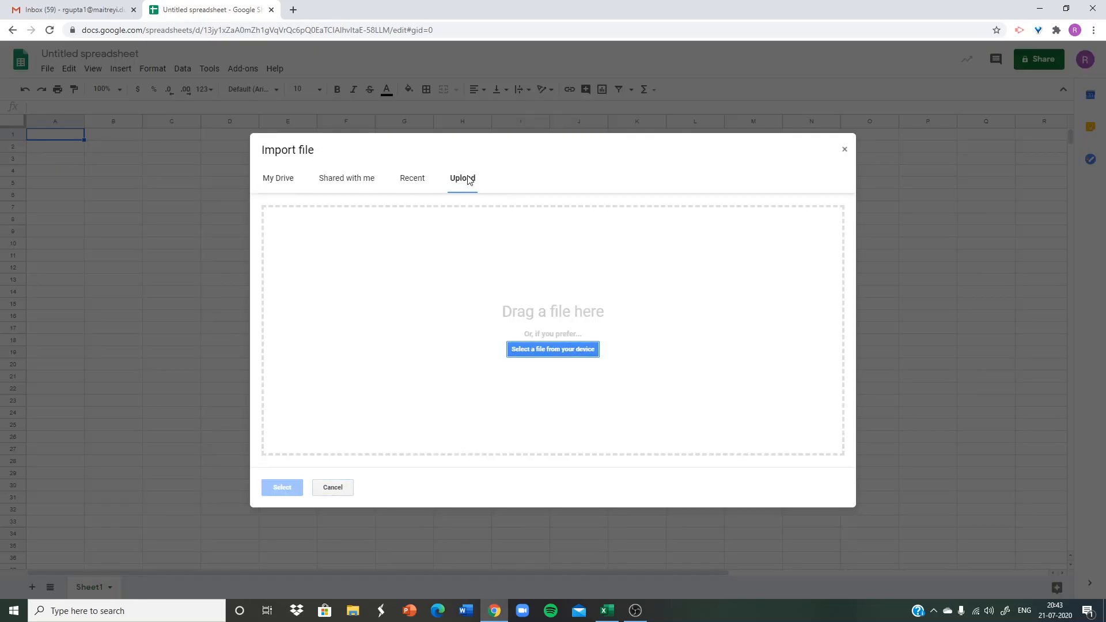
Switch to Excel, then save and close the workshop workbook.
left_click(606, 610)
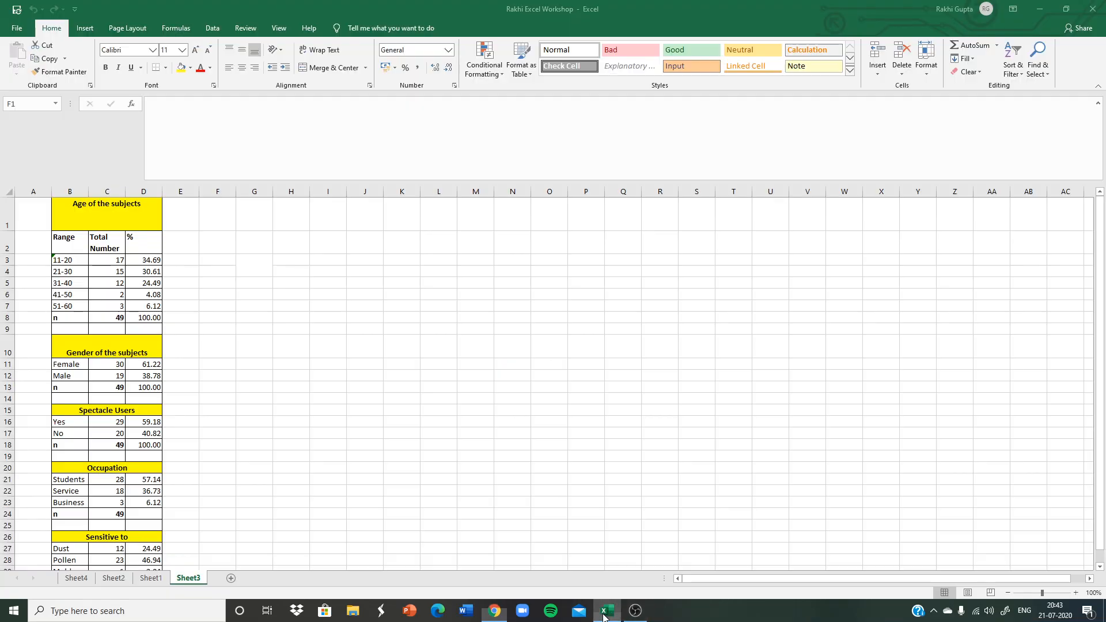
left_click(16, 11)
left_click(1095, 11)
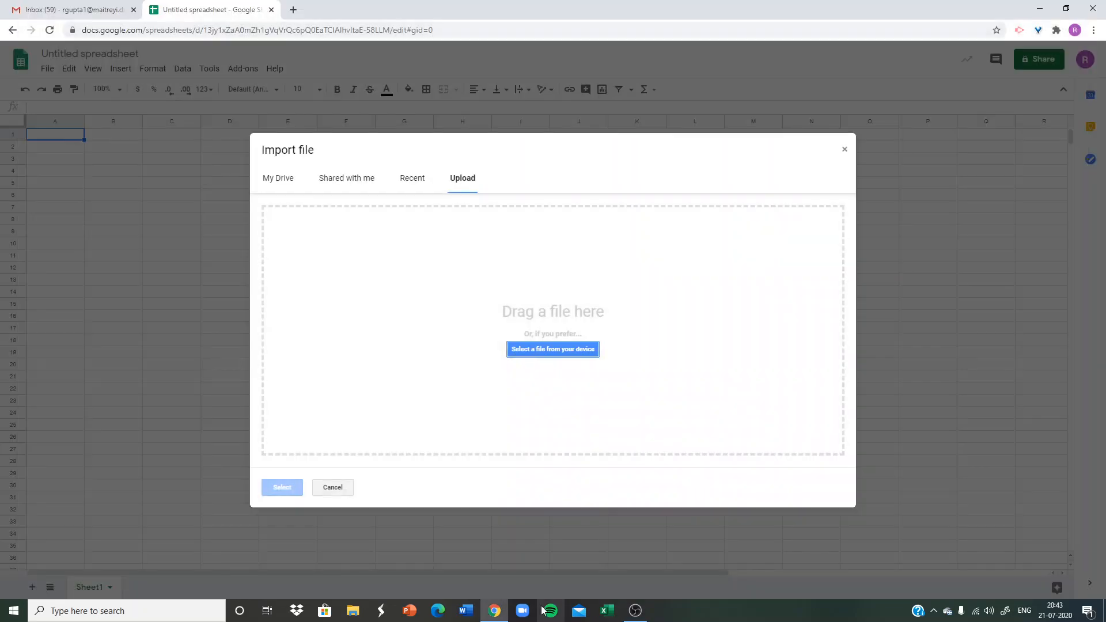
Upload the Excel Workshop .xlsx file from the device and import its data with the Replace spreadsheet option.
left_click(531, 351)
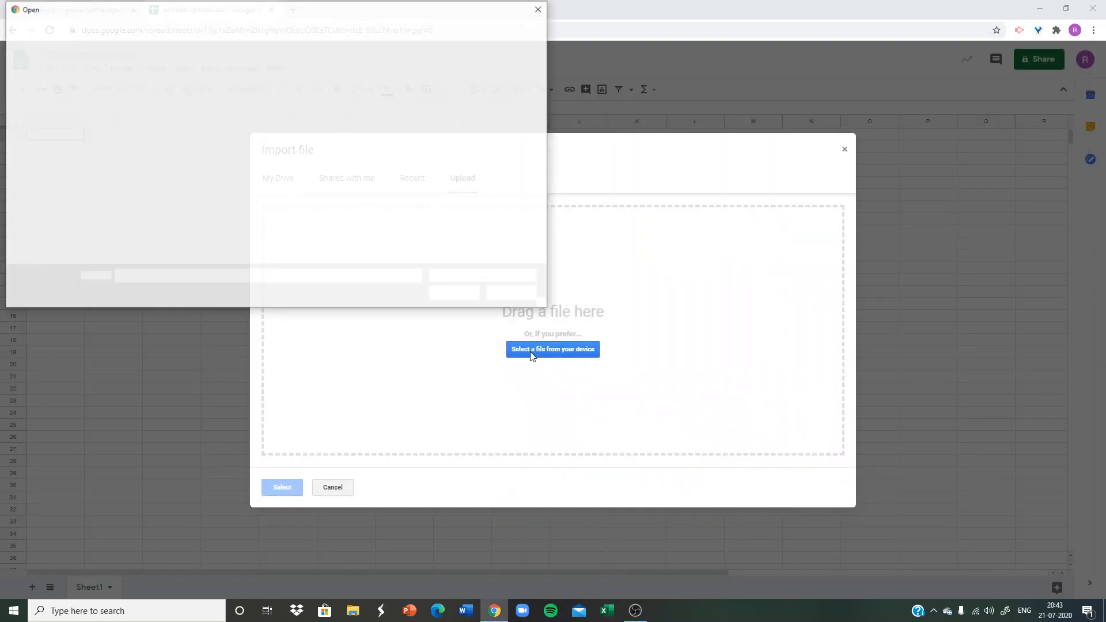
left_click(200, 102)
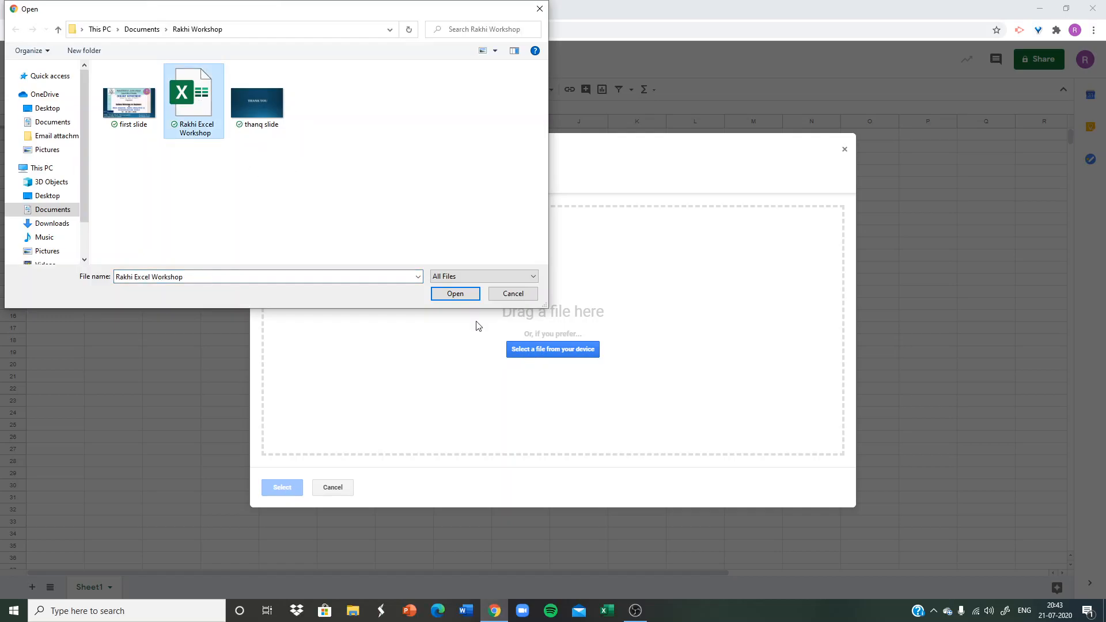
left_click(459, 299)
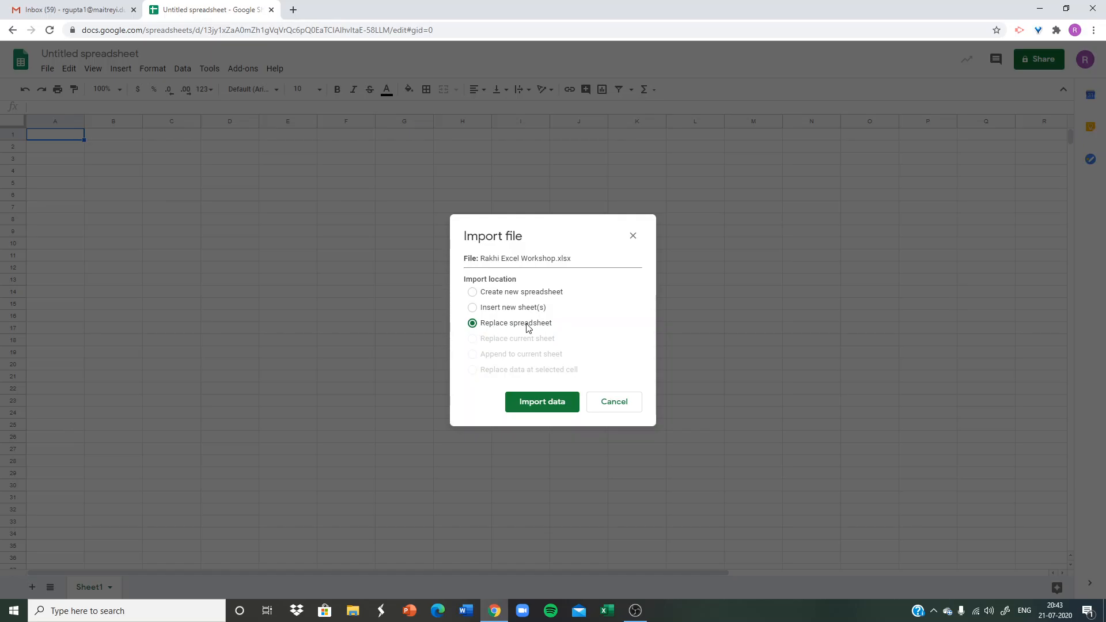
left_click(528, 403)
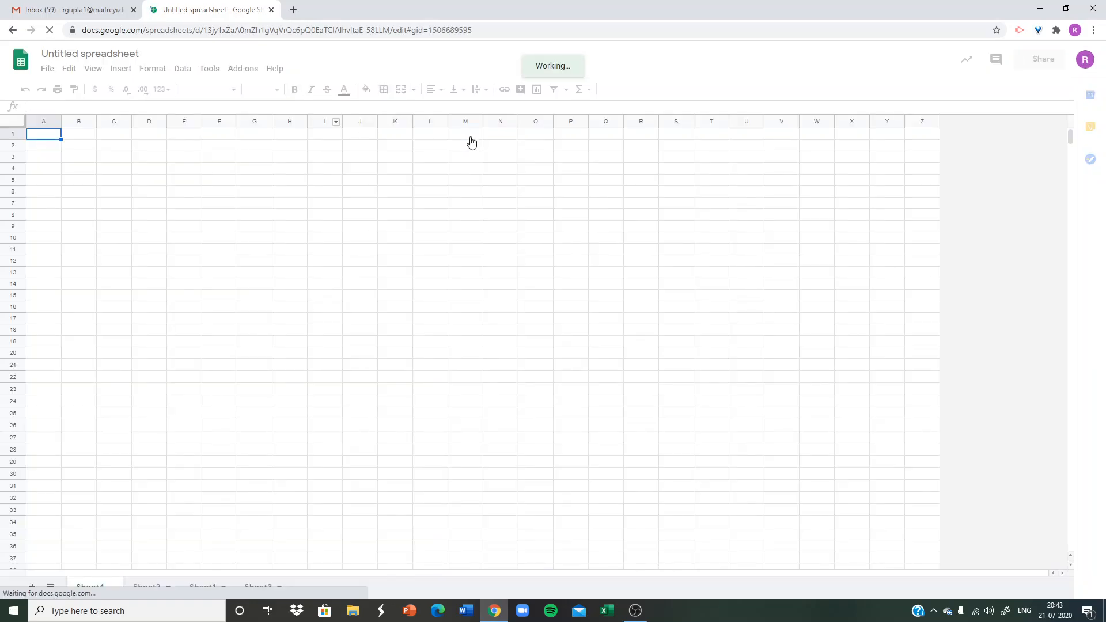
Review the imported data on Sheet3 and Sheet2, and look over the available functions.
left_click(258, 588)
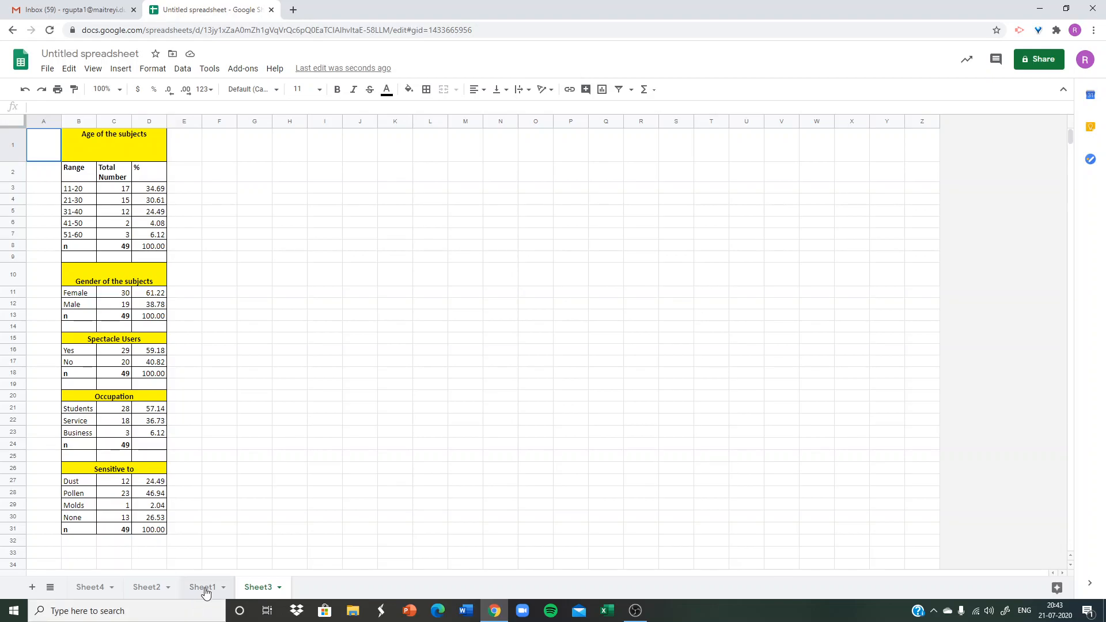
left_click(148, 588)
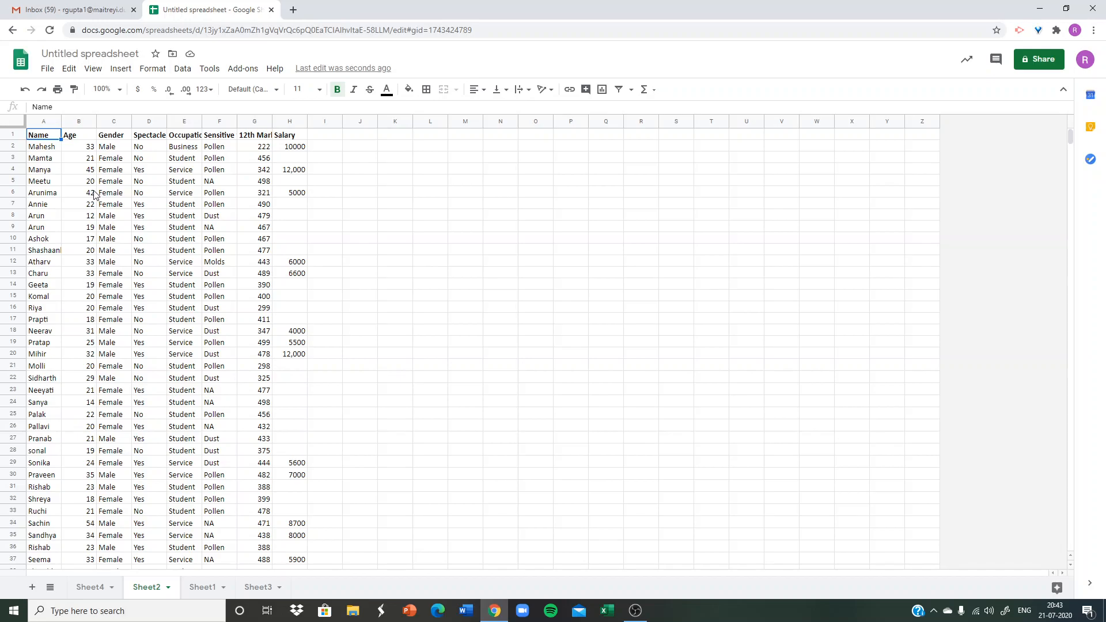
key("Right")
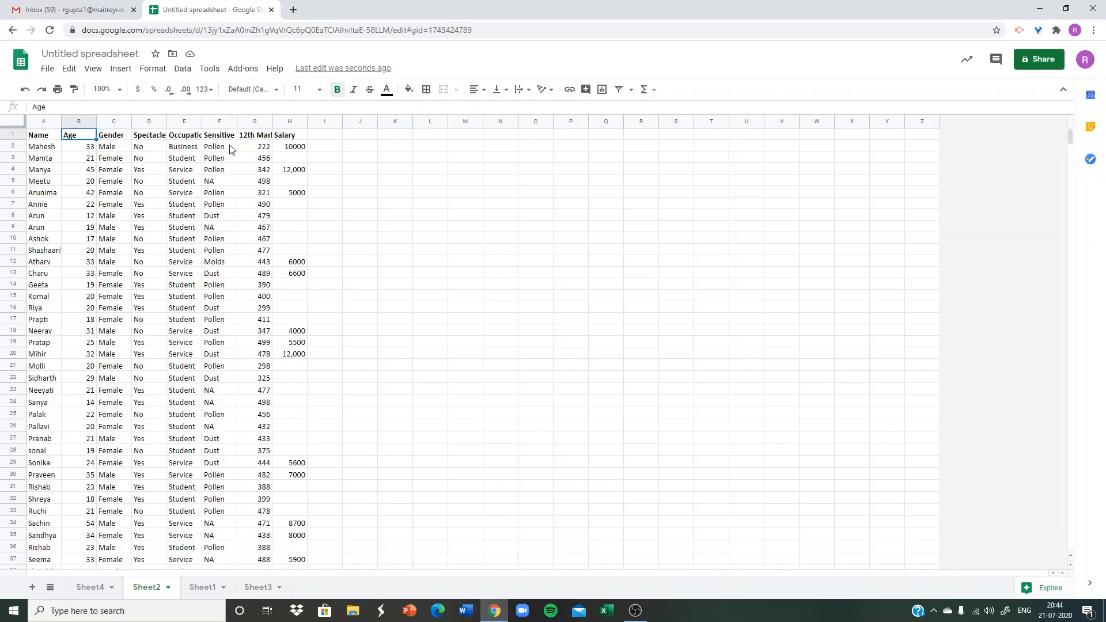
left_click(645, 90)
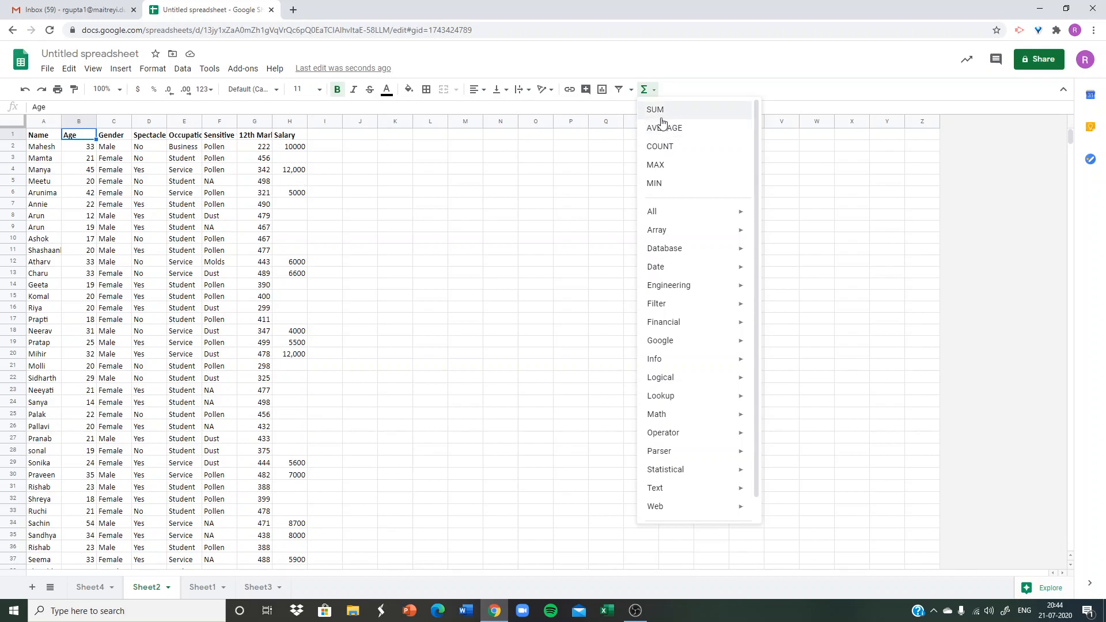
Try to total the 12th marks on Sheet2 in G53 with SUM over G2:G52.
left_click(251, 149)
left_click_drag(252, 149, 264, 502)
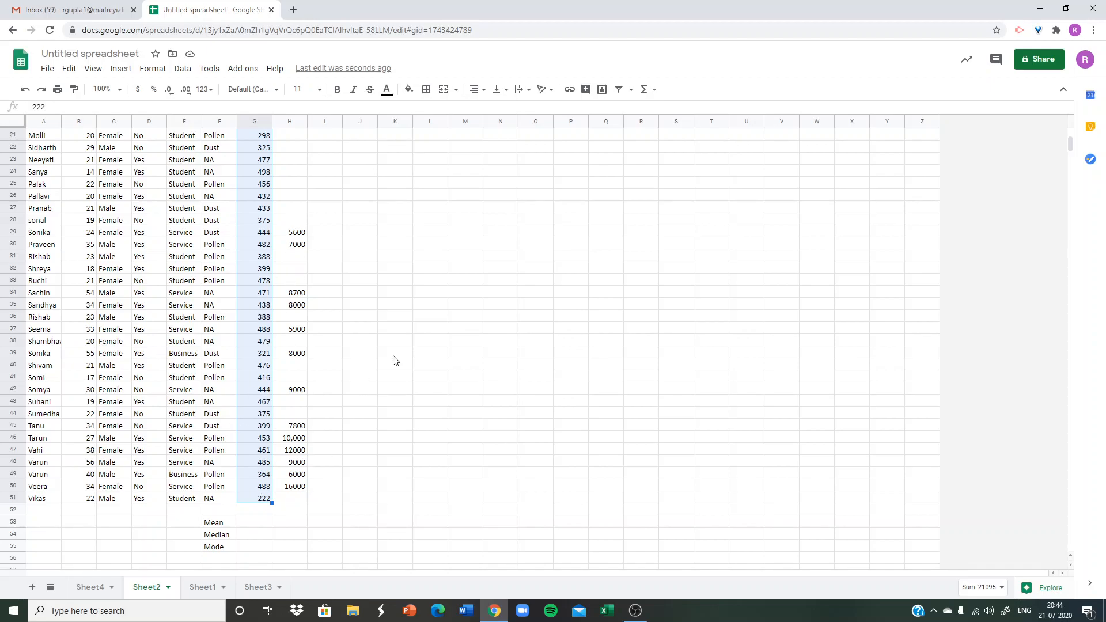
key("shift+Down")
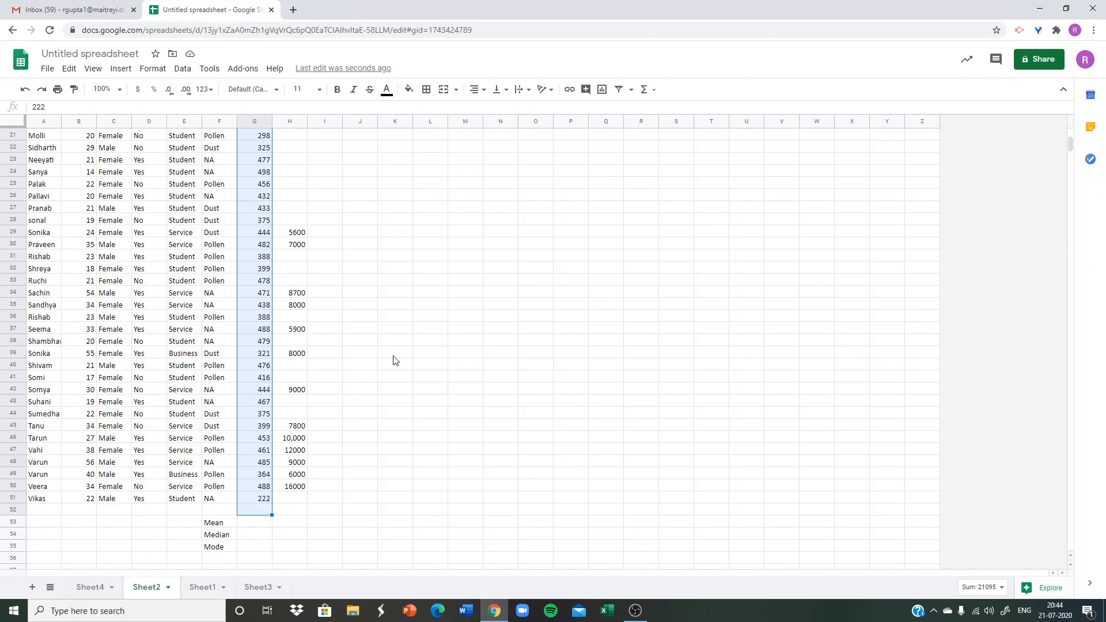
left_click(644, 91)
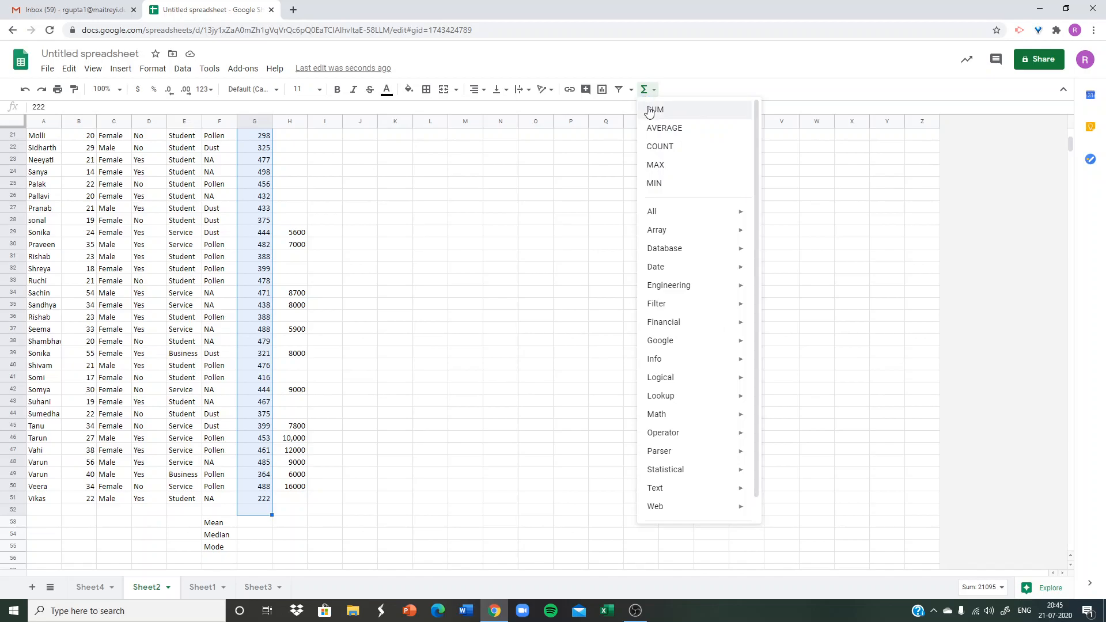
left_click(651, 110)
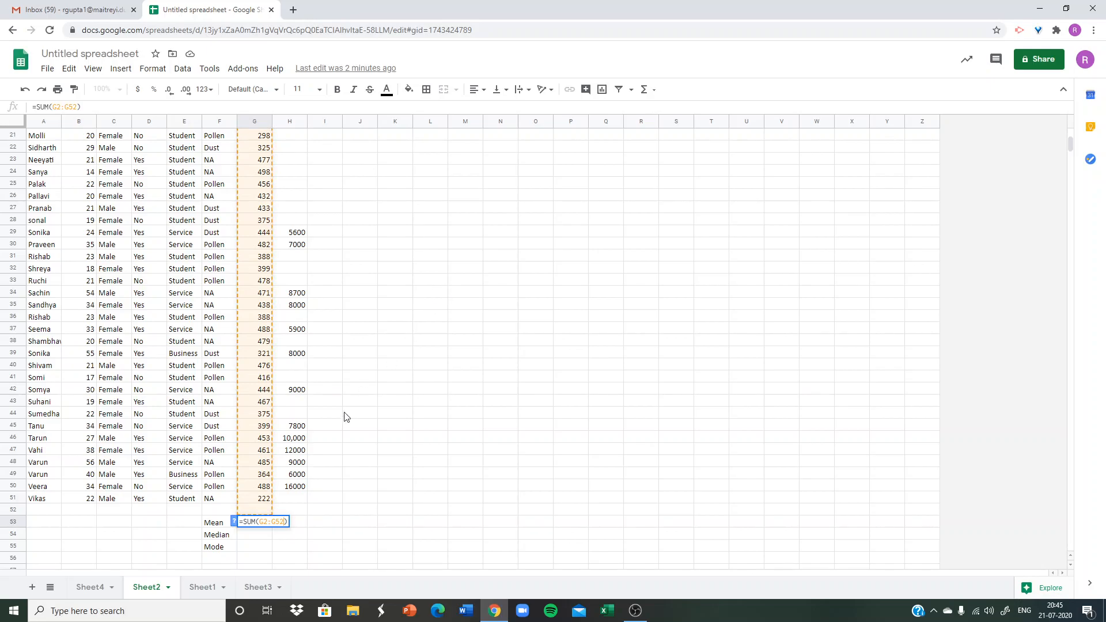
key("Return")
Try to transfer the SUM formula from G53 to G52, then clear G52.
left_click(260, 525)
key("ctrl+c")
left_click(259, 510)
key("ctrl+v")
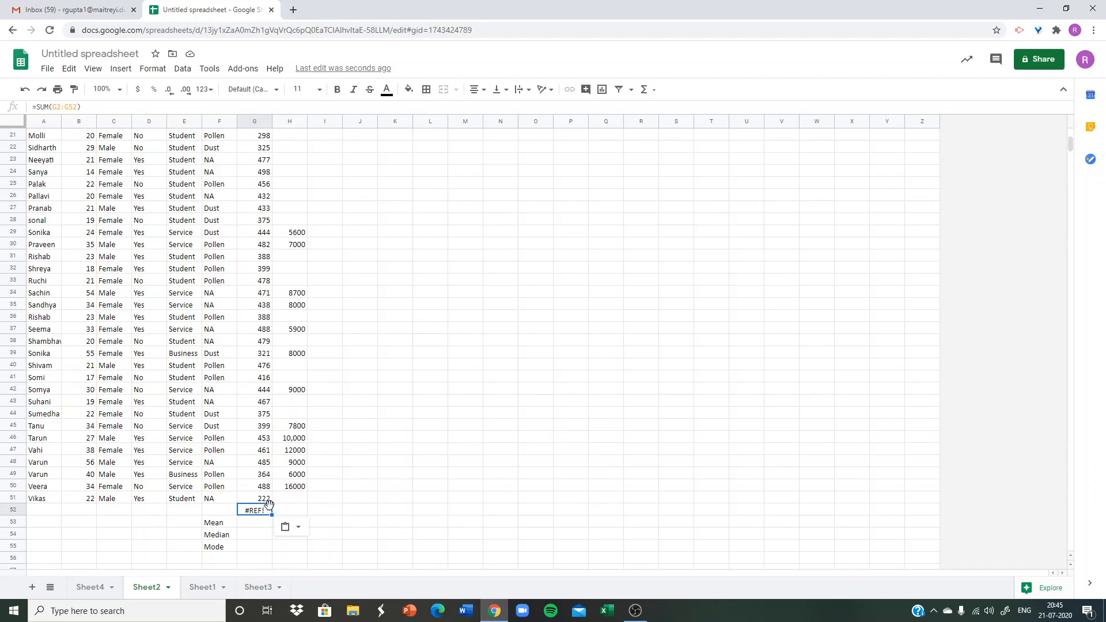
key("Delete")
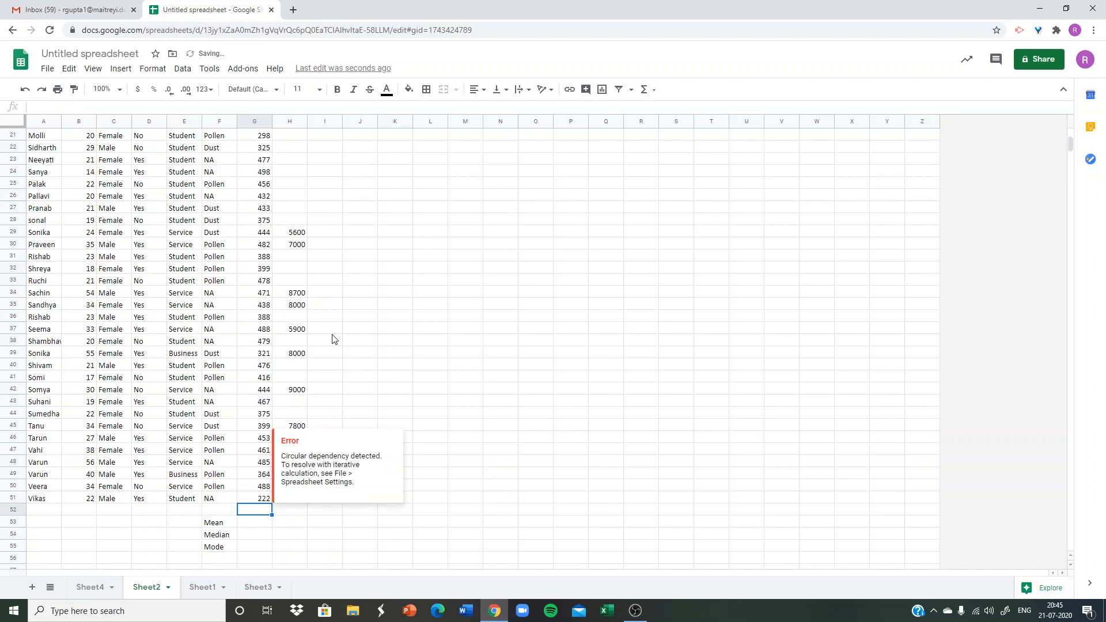
Total the 12th marks on Sheet2 in G52 with SUM over G2:G51.
scroll(242, 176, "up", 5)
scroll(243, 175, "up", 2)
left_click_drag(253, 146, 263, 515)
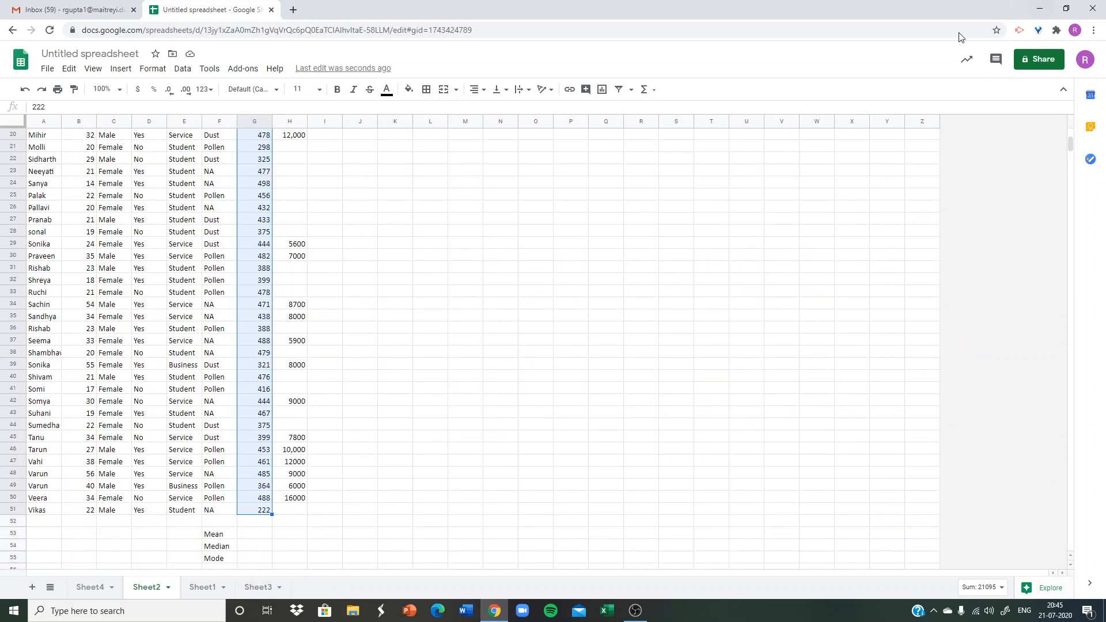
left_click(645, 90)
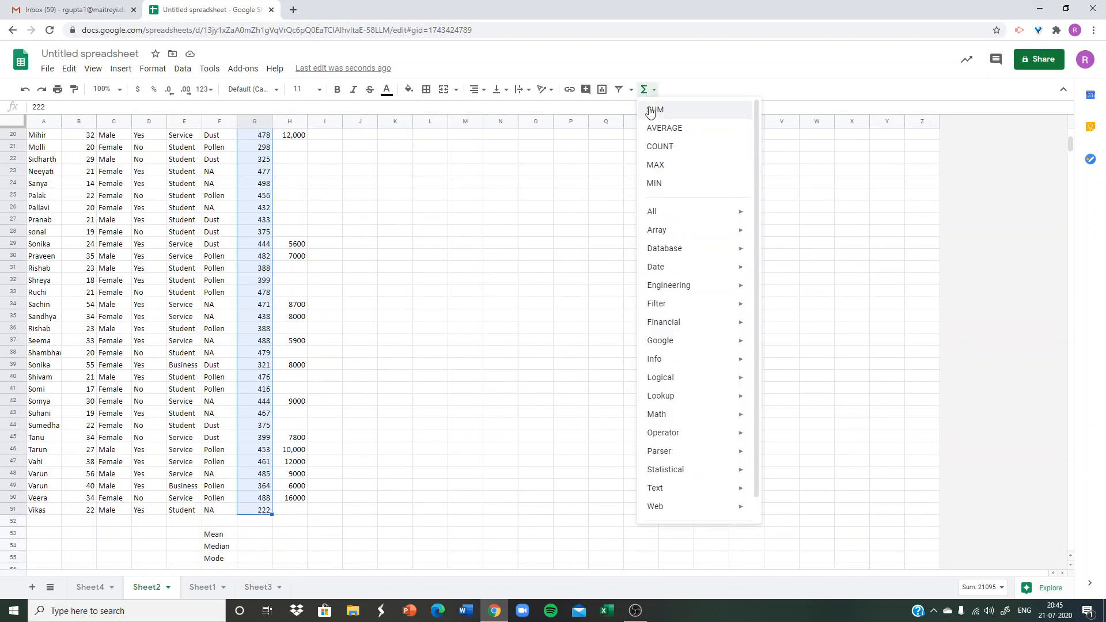
left_click(646, 108)
key("Return")
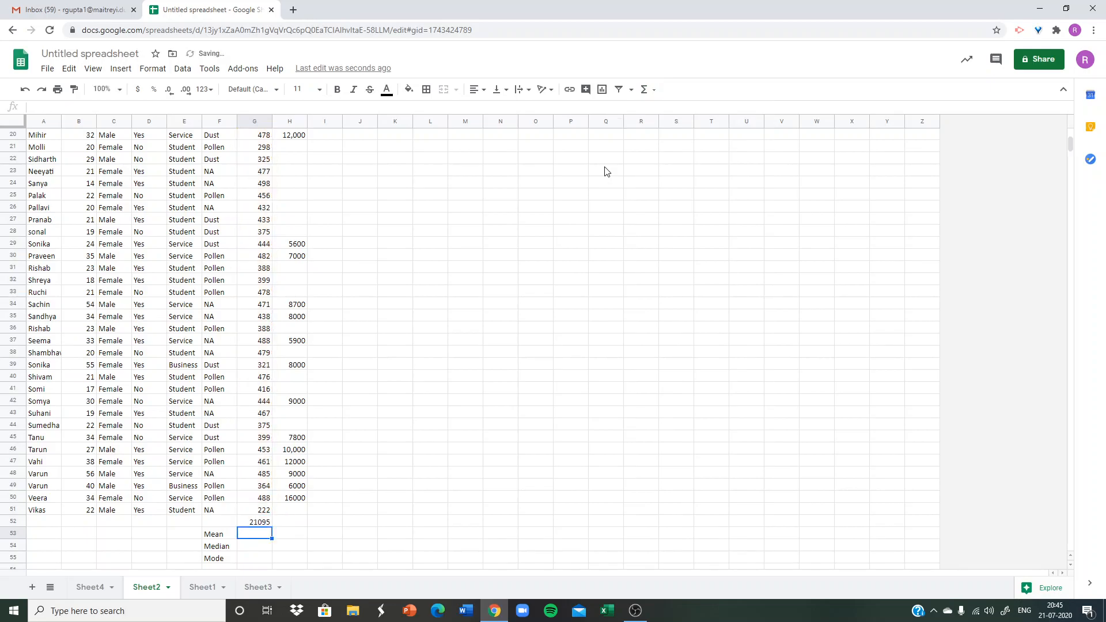
Fill the SUM formula from G52 across to H52 to total the Salary column.
left_click(260, 523)
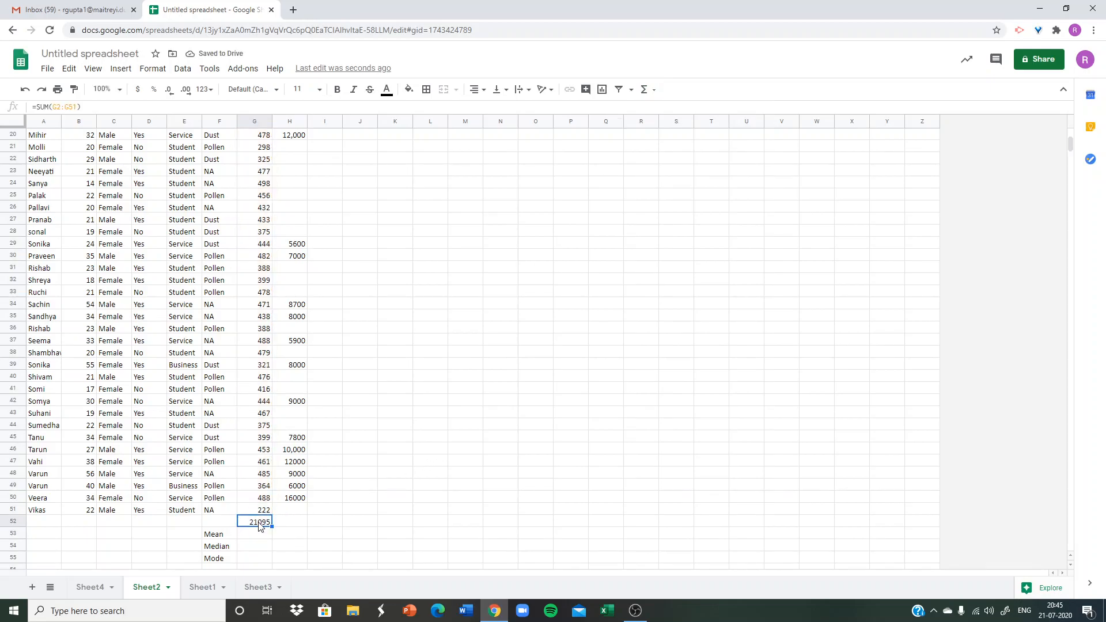
left_click_drag(273, 524, 297, 524)
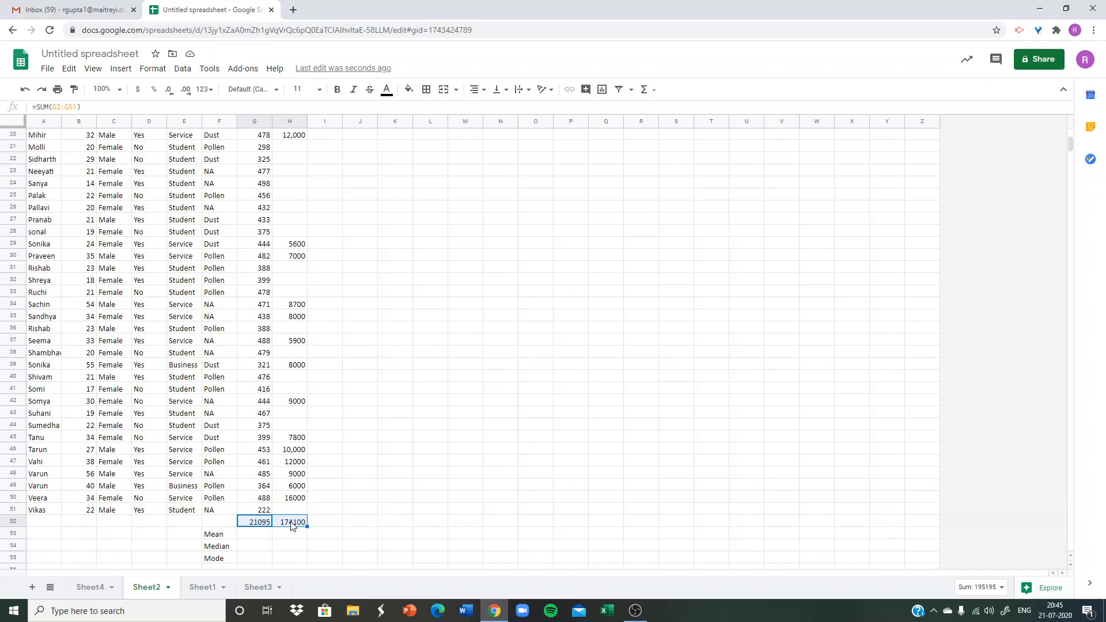
left_click(261, 522)
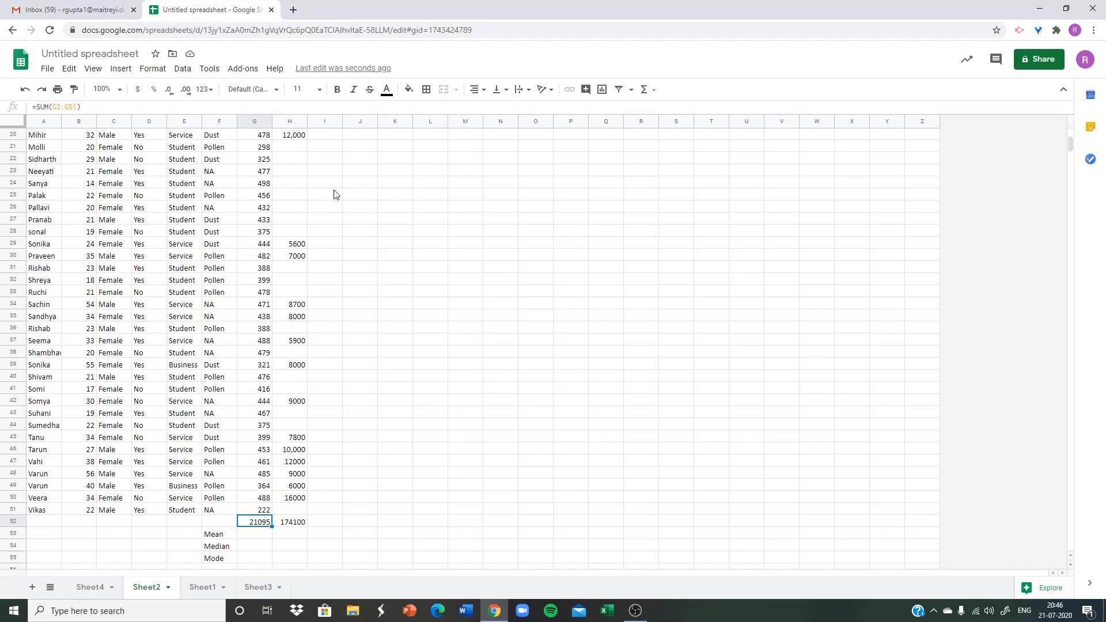
Freeze the header row (1 row) and the Name column (1 column) on Sheet2.
scroll(333, 194, "up", 5)
left_click(394, 475)
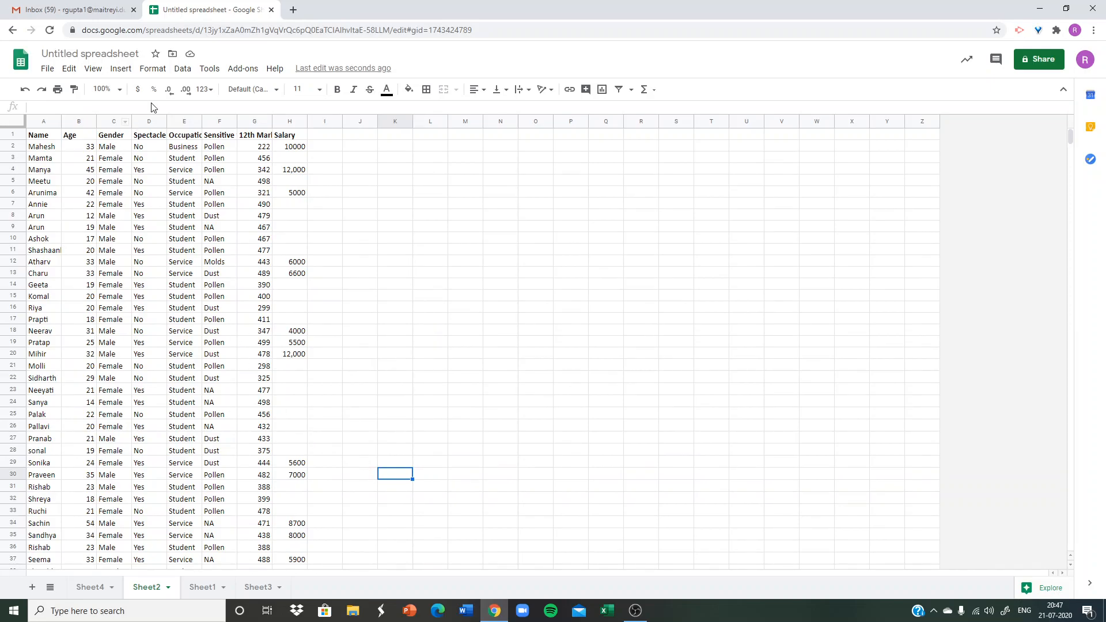
left_click(94, 71)
mouse_move(103, 92)
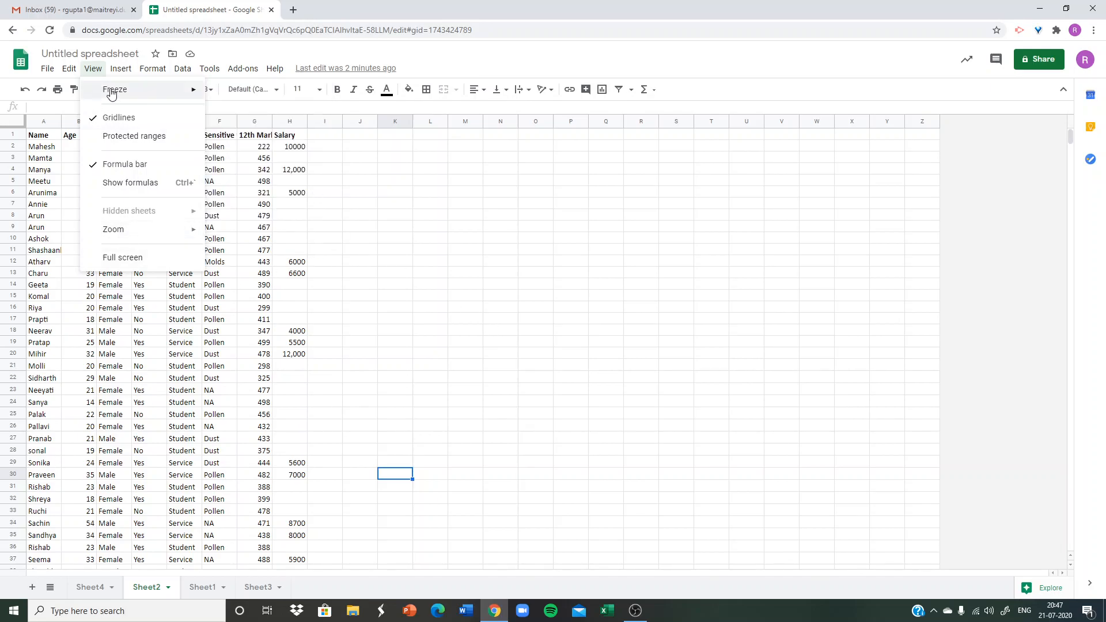
mouse_move(116, 94)
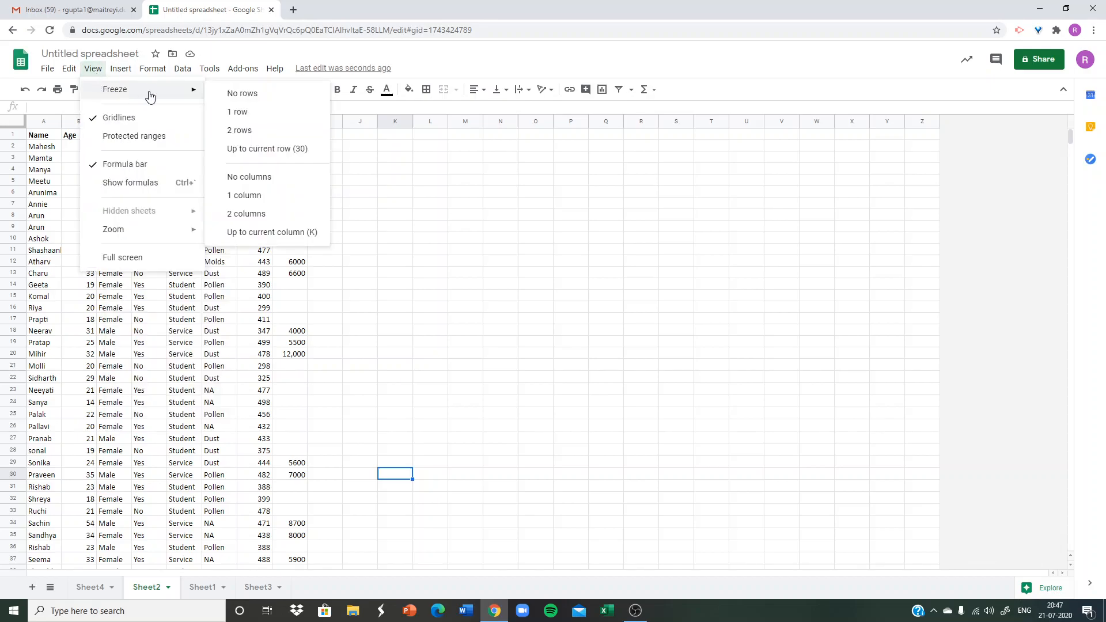
left_click(241, 117)
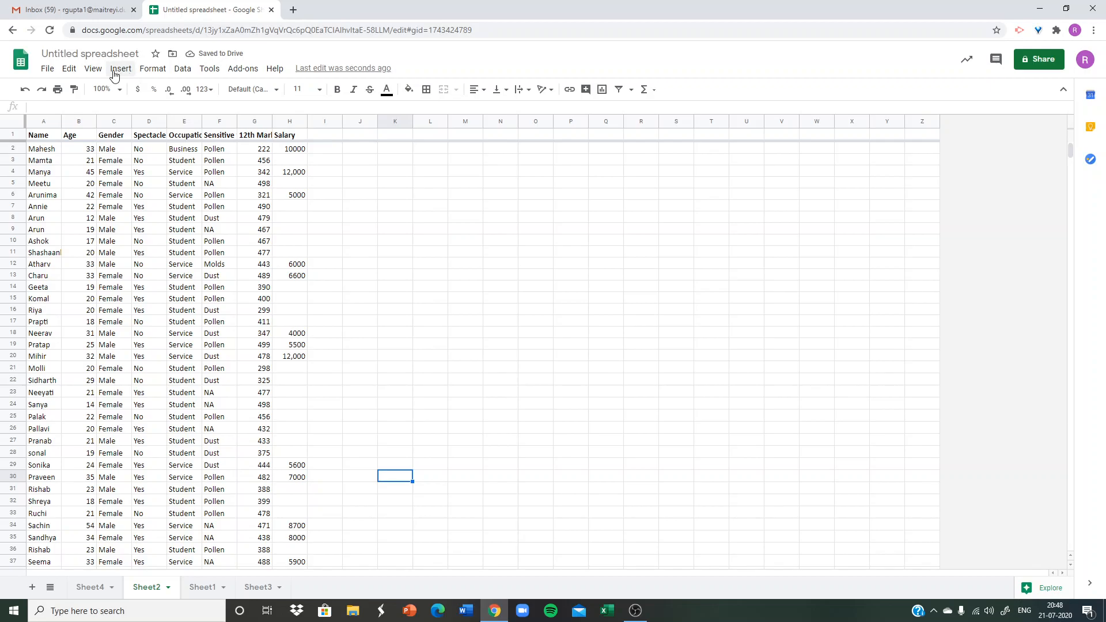
left_click(92, 68)
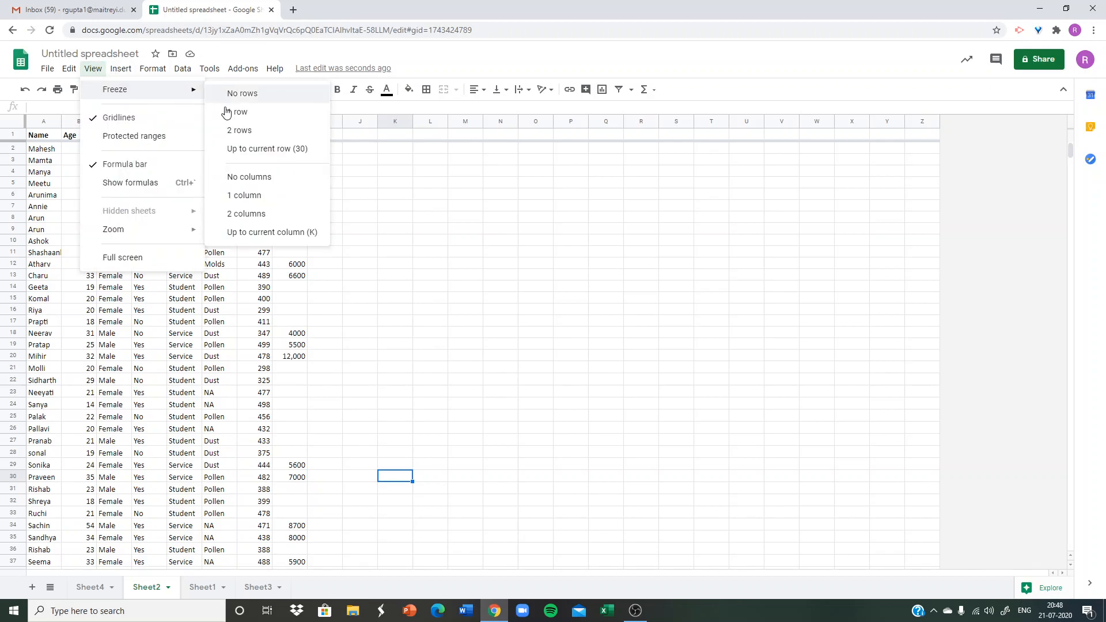
left_click(234, 198)
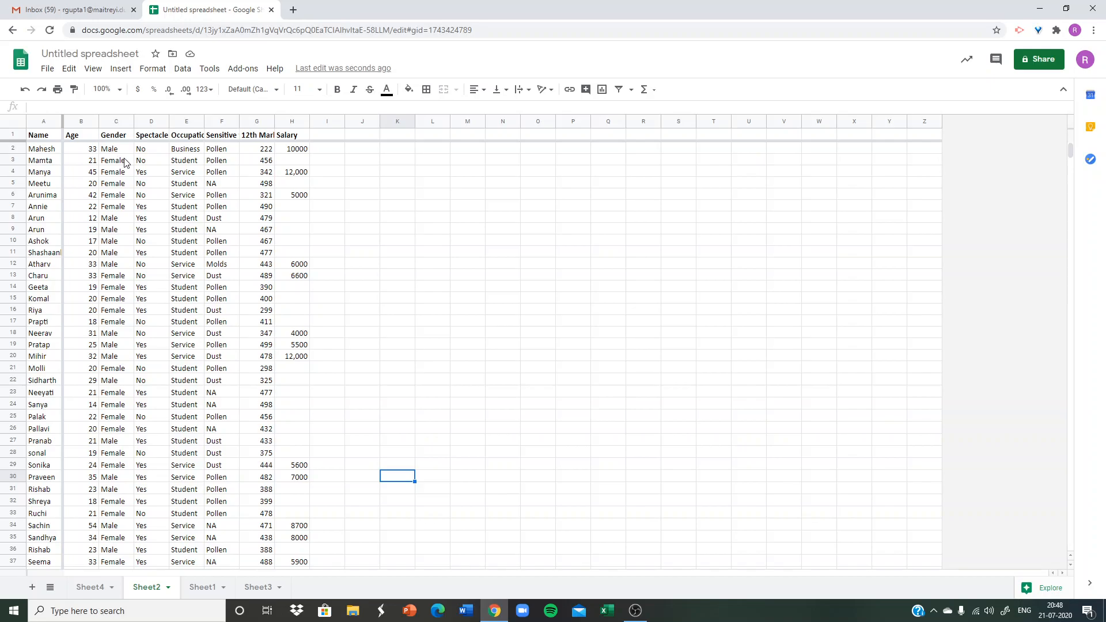
Sort the data range A1:H51 on Sheet2 by Name from A to Z, treating the first row as a header.
scroll(125, 162, "down", 5)
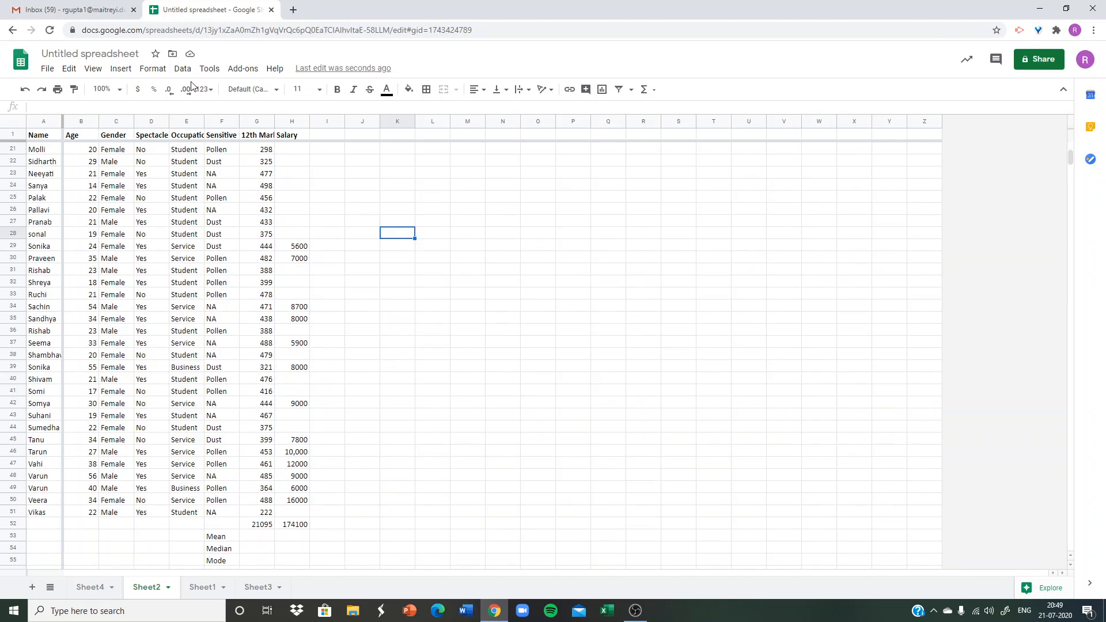
left_click_drag(35, 140, 292, 475)
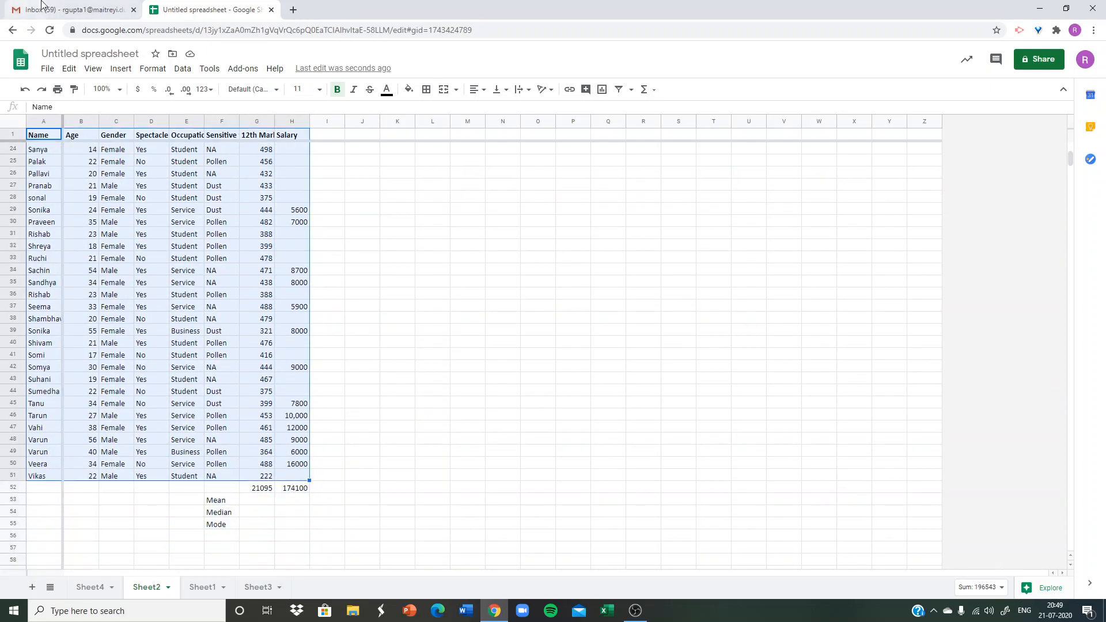
left_click(183, 71)
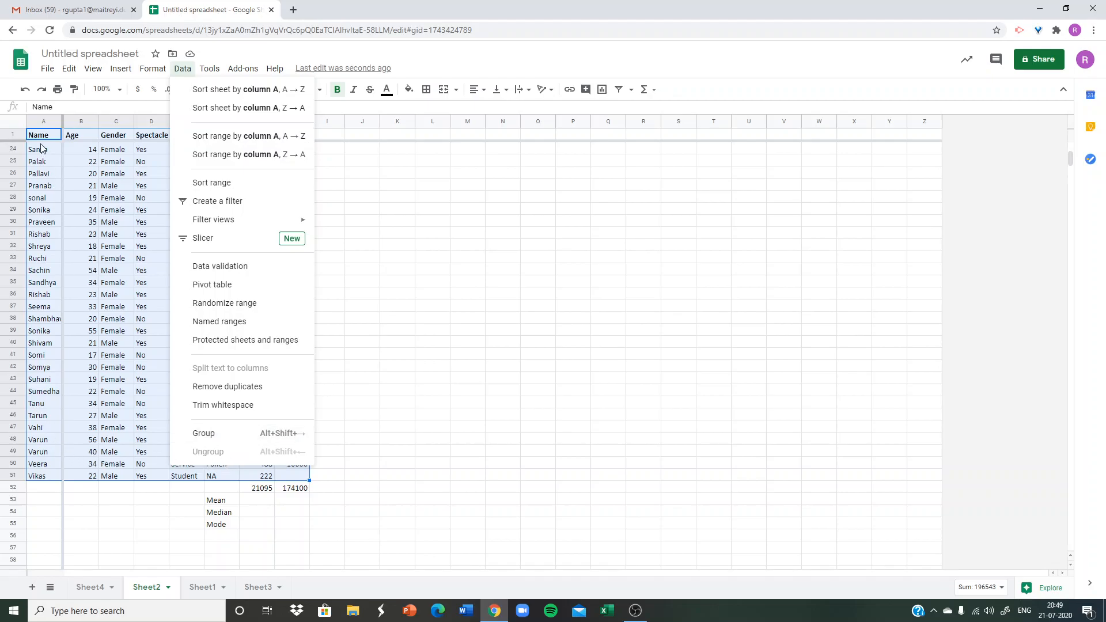
left_click(217, 183)
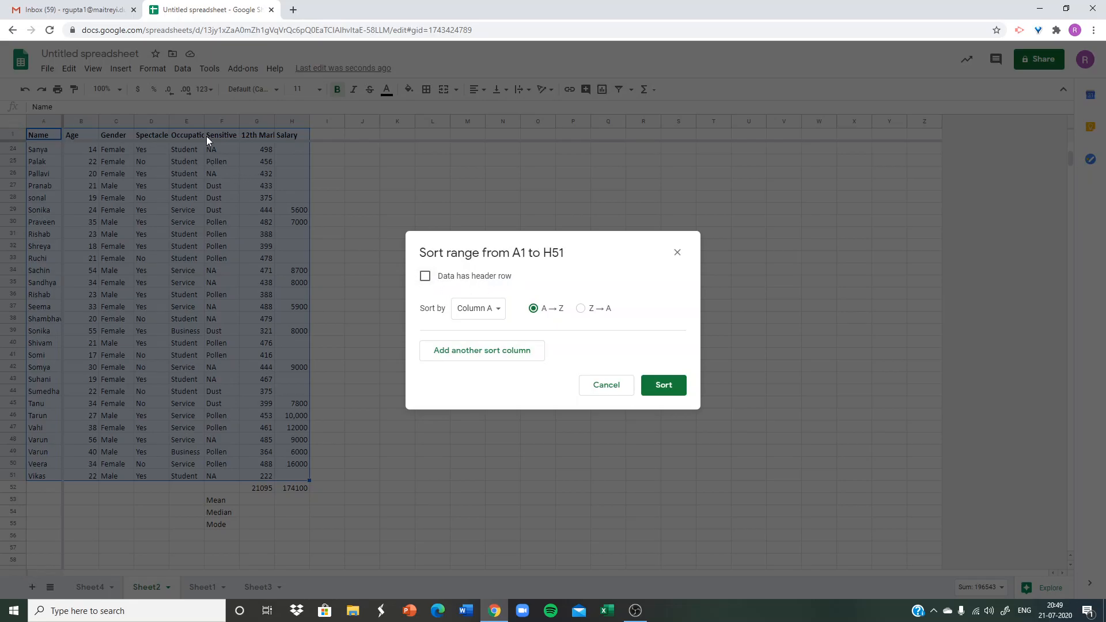
left_click(425, 277)
left_click(485, 312)
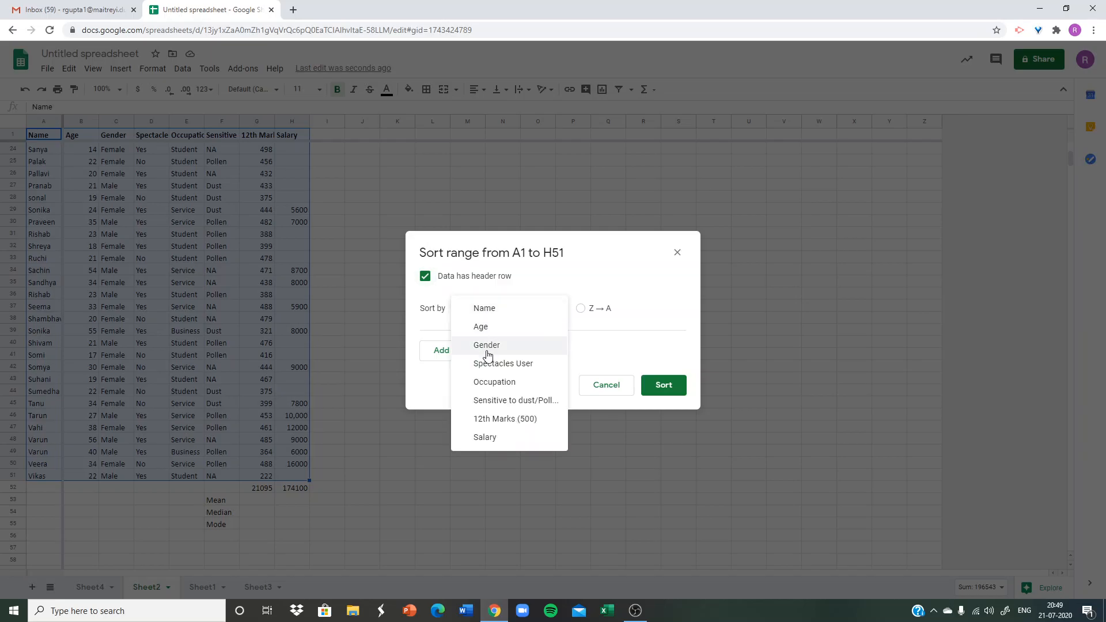
left_click(488, 309)
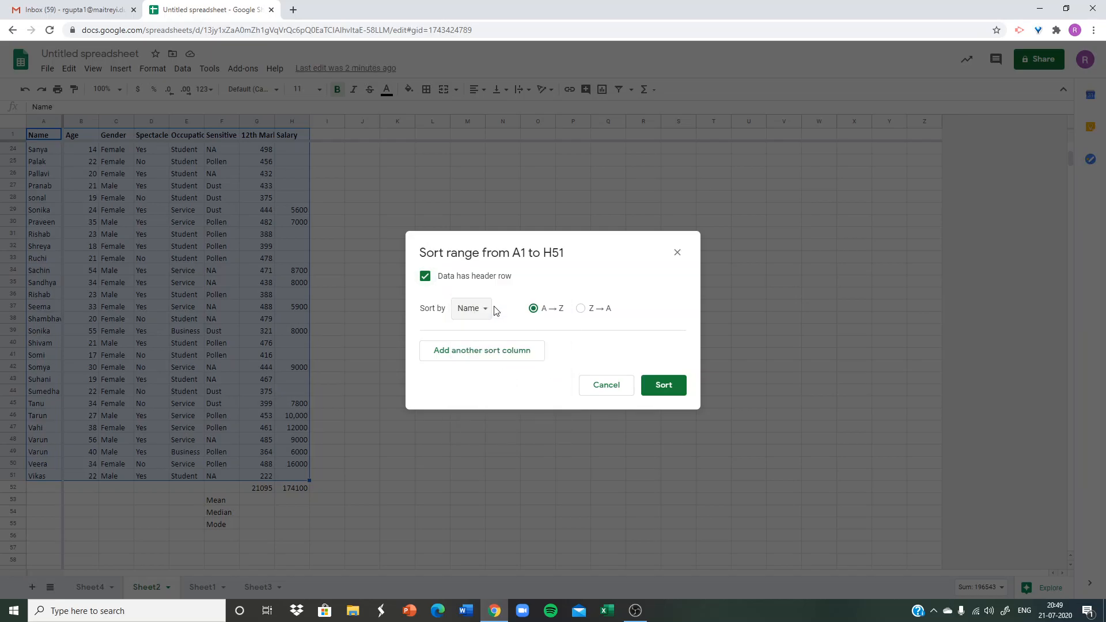
left_click(664, 390)
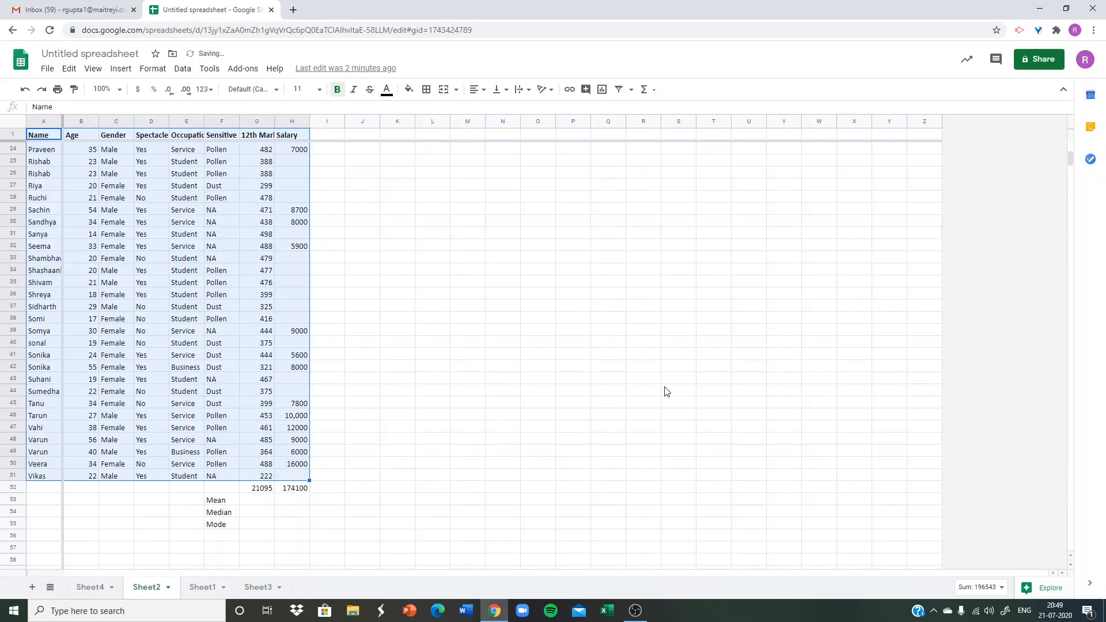
scroll(61, 236, "up", 7)
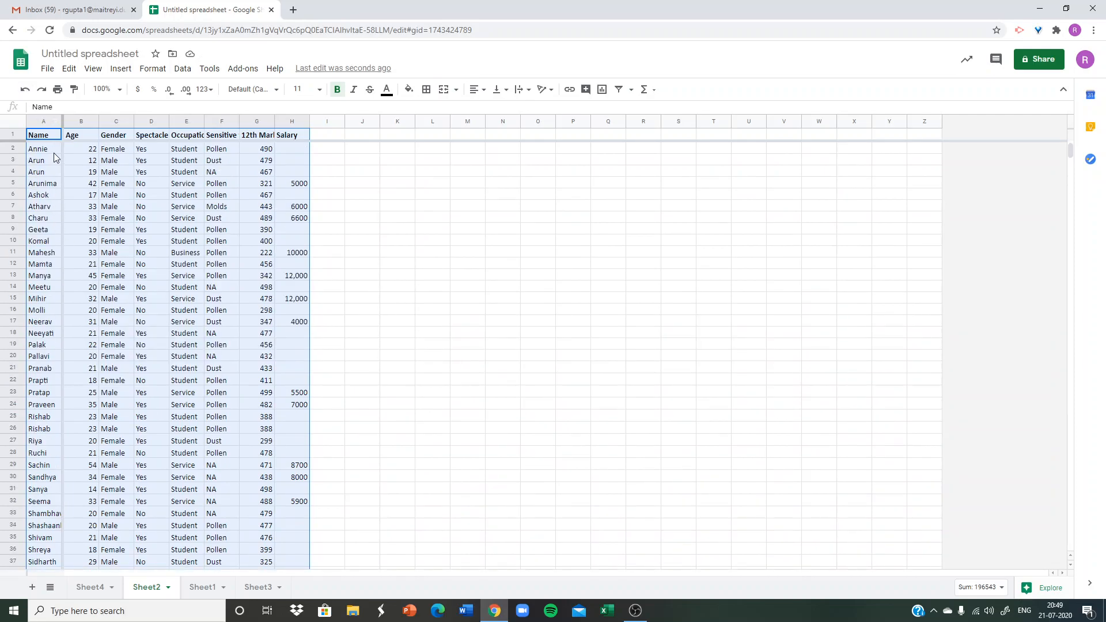
Create a filter on the Gender column and show only the Female rows, leaving out Male and blank entries.
key("Right")
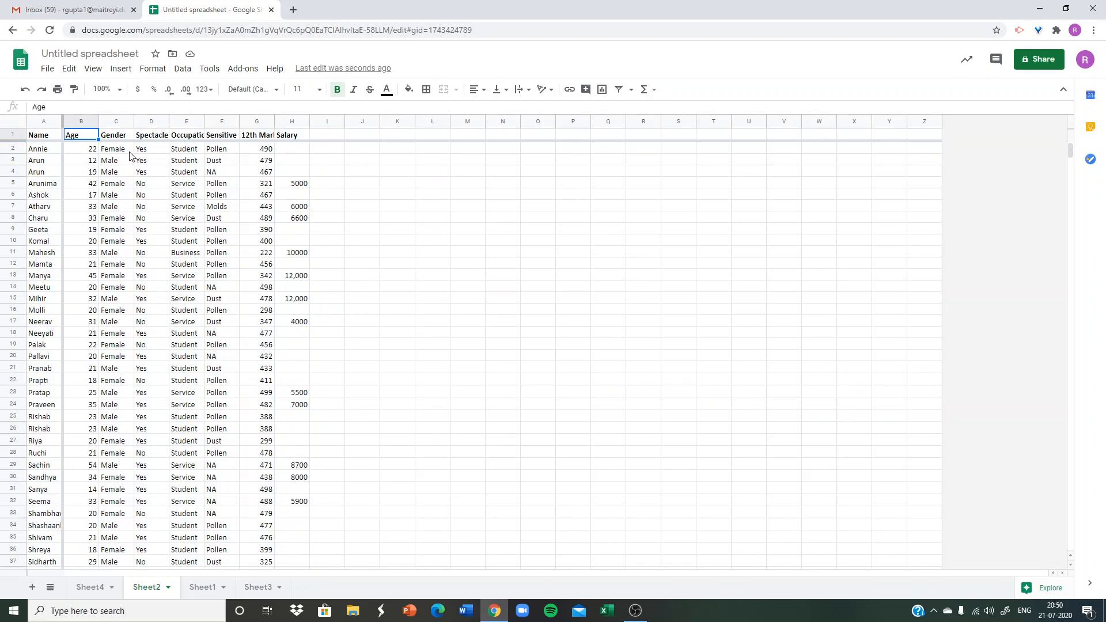
left_click(116, 122)
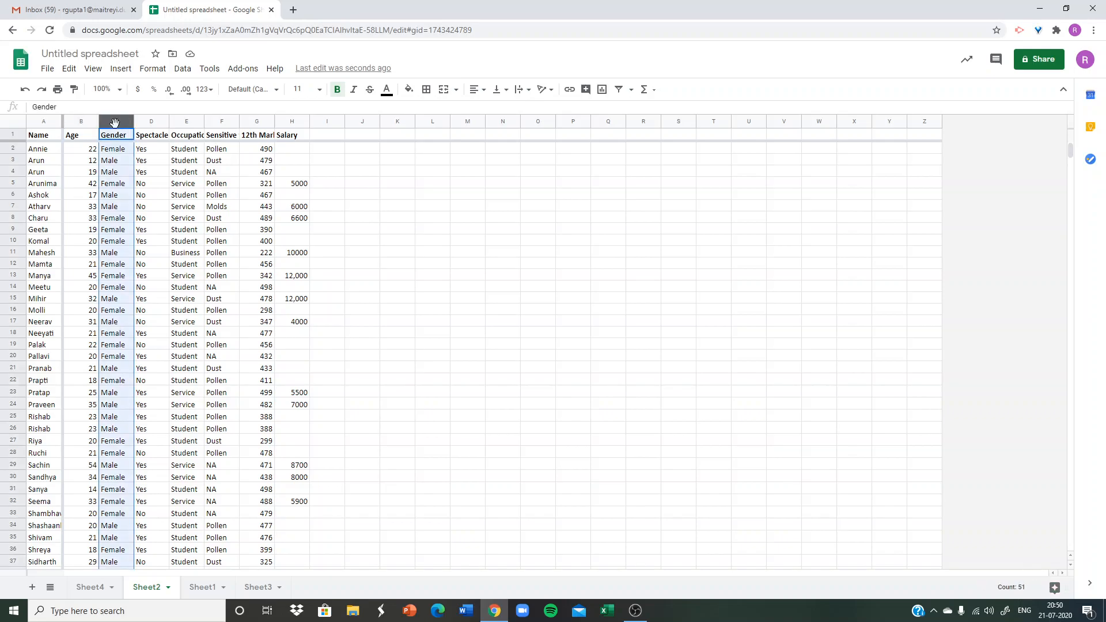
left_click(183, 71)
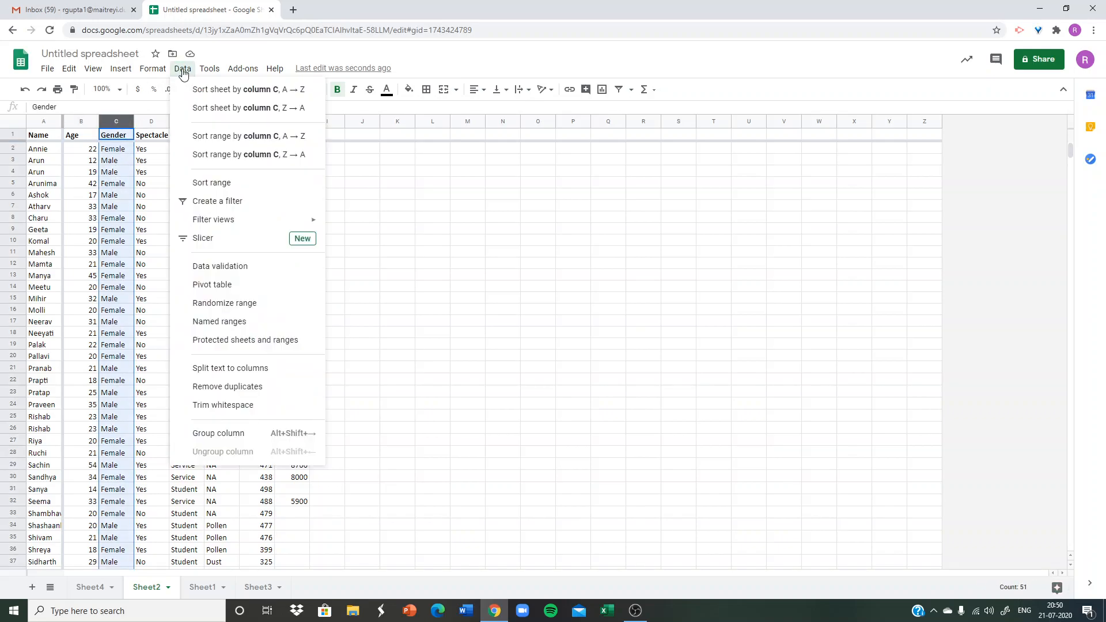
left_click(208, 202)
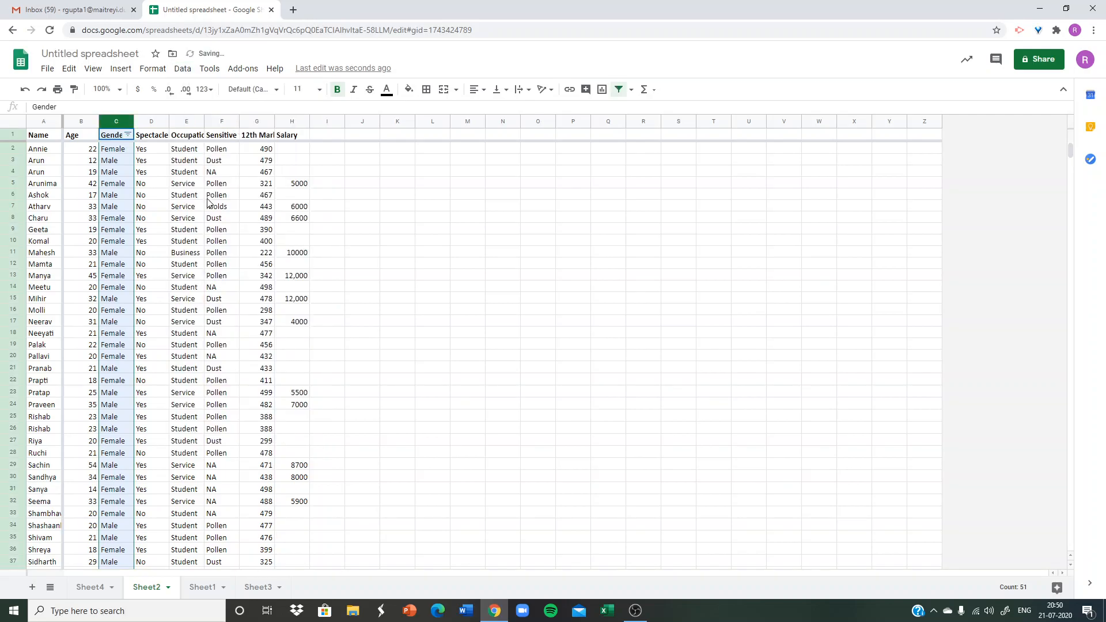
left_click(128, 135)
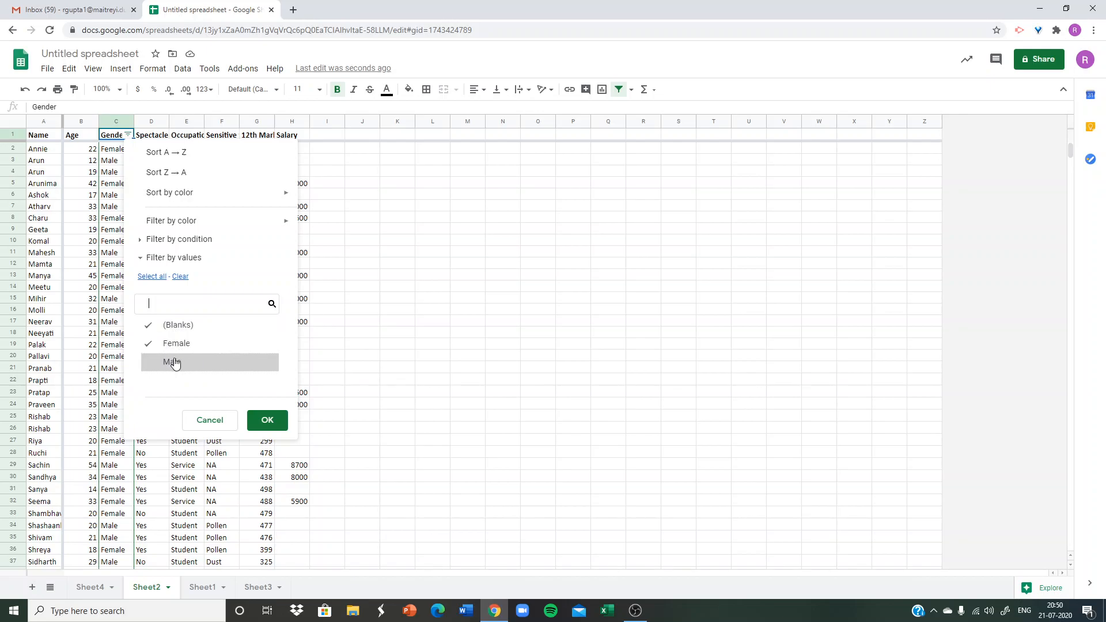
left_click(182, 326)
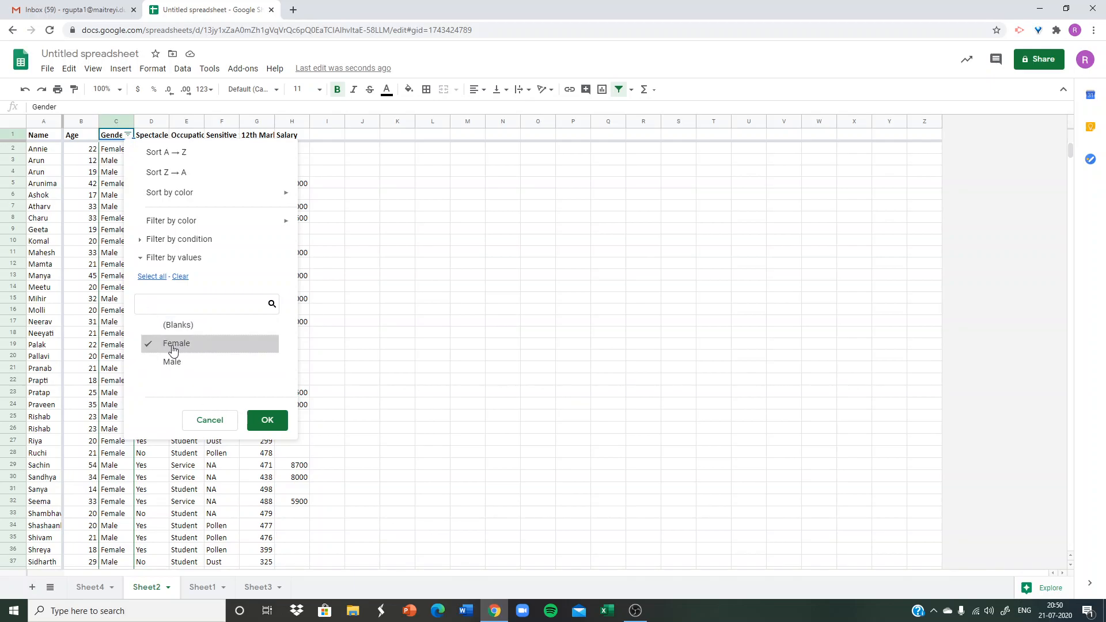
left_click(261, 424)
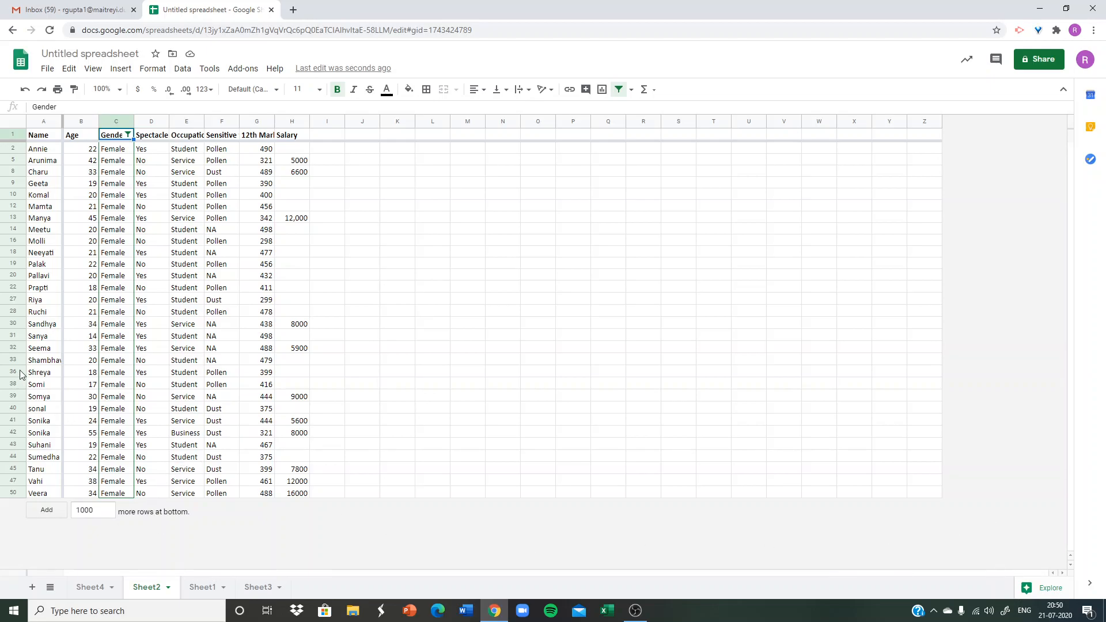
left_click(184, 311)
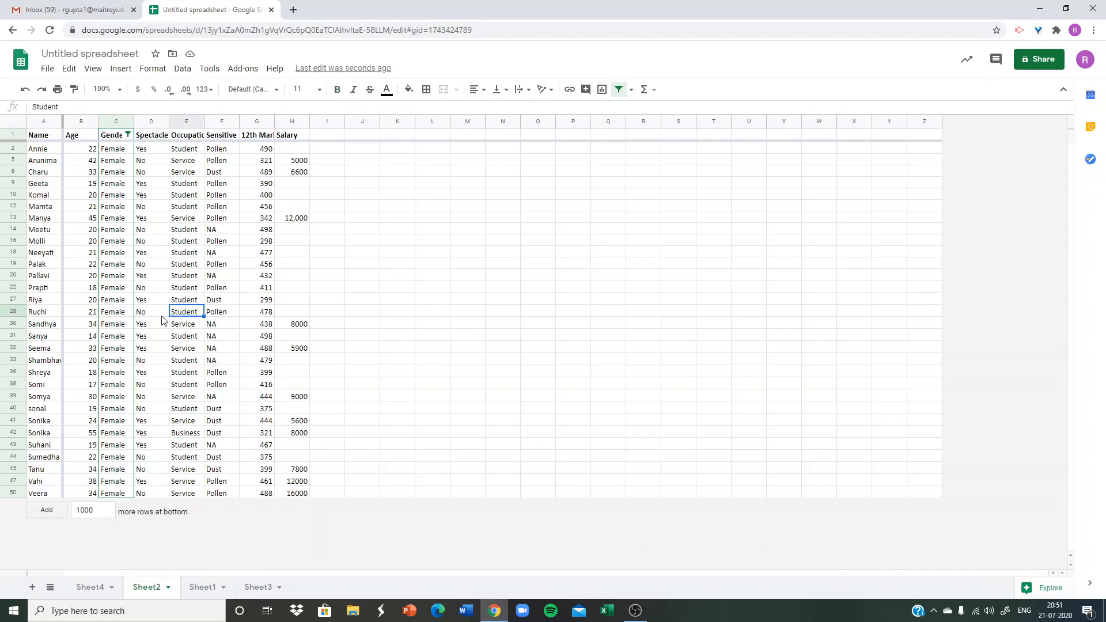
left_click_drag(108, 138, 136, 497)
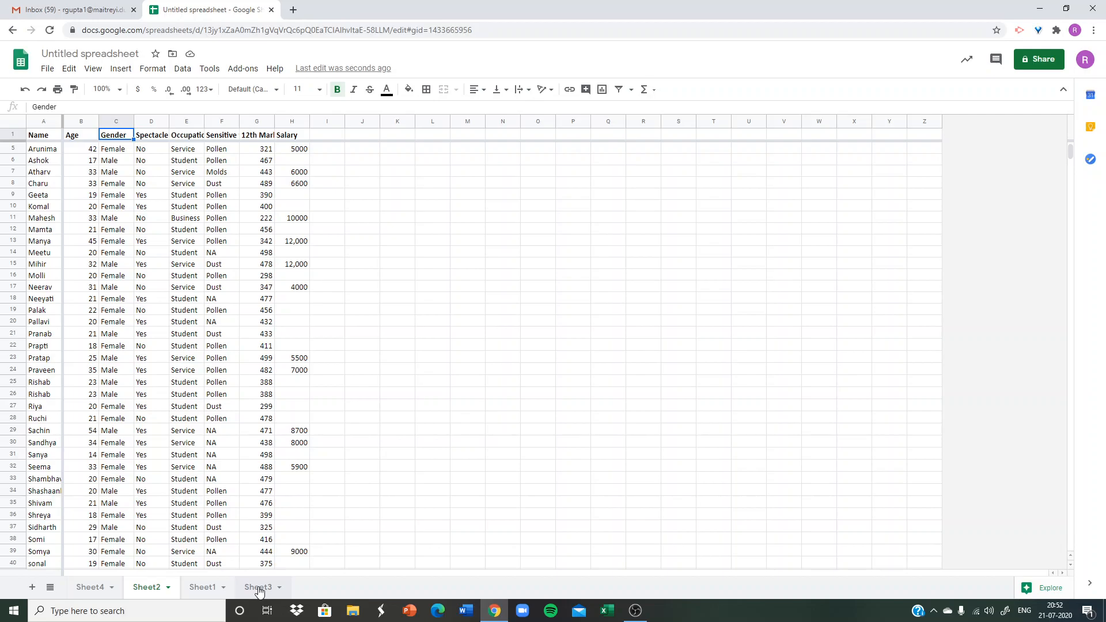
Apply green inner borders to the summary tables in B1:D30 on Sheet3.
left_click(259, 588)
left_click_drag(66, 138, 159, 529)
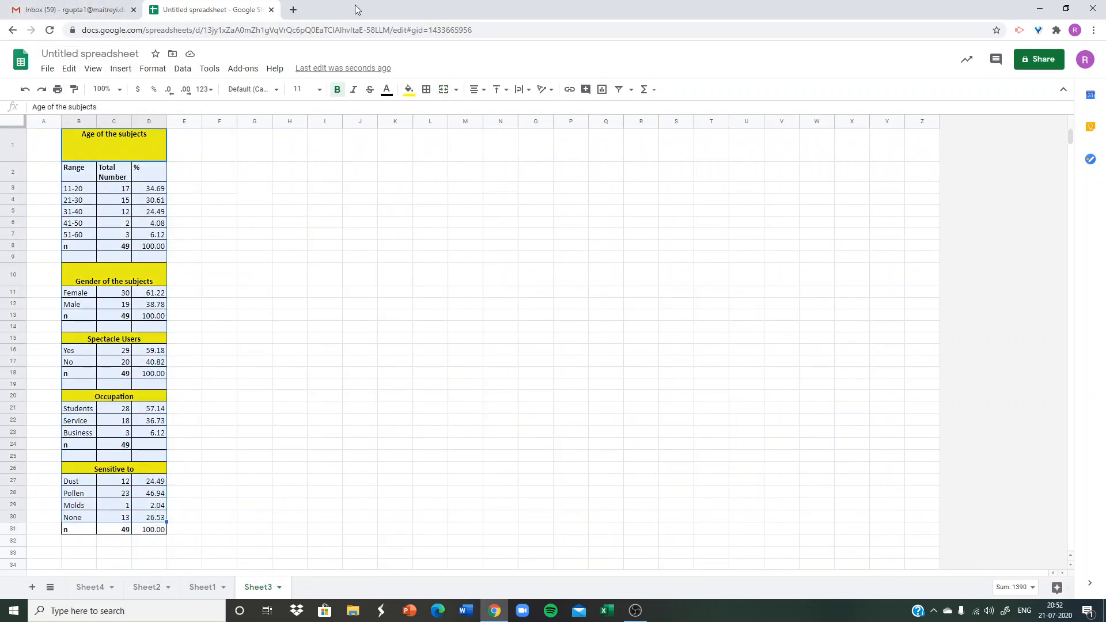
left_click(426, 90)
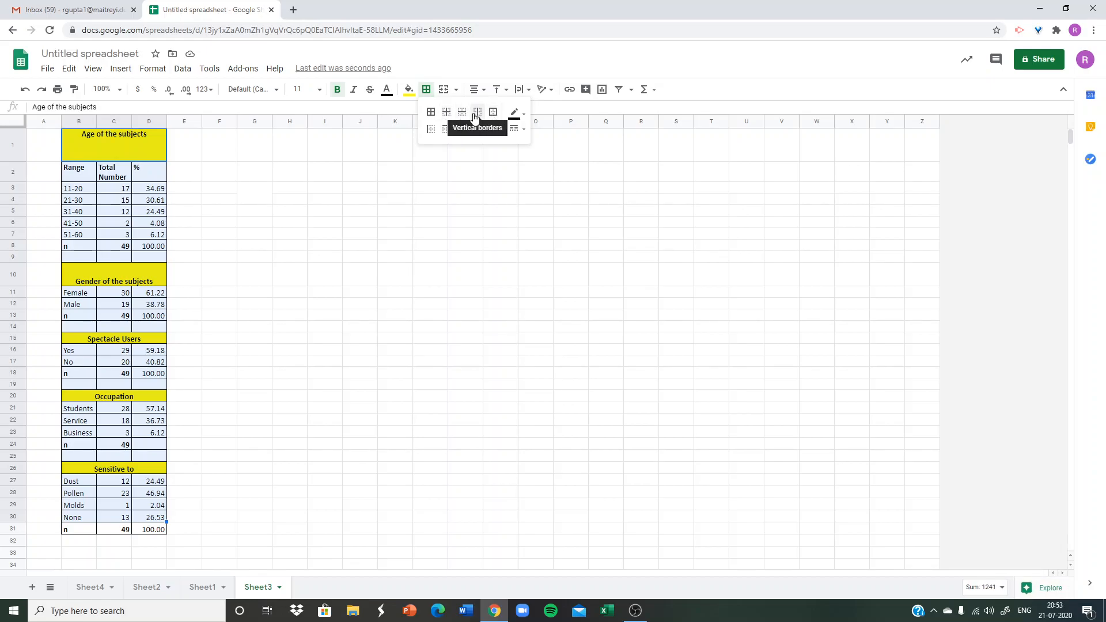
left_click(522, 119)
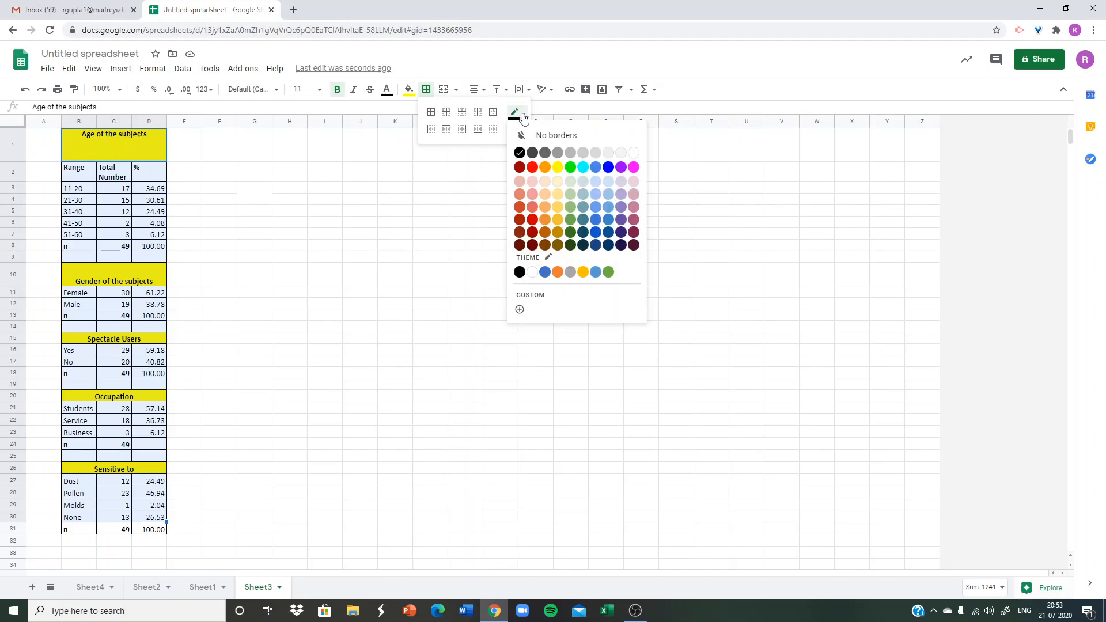
left_click(572, 168)
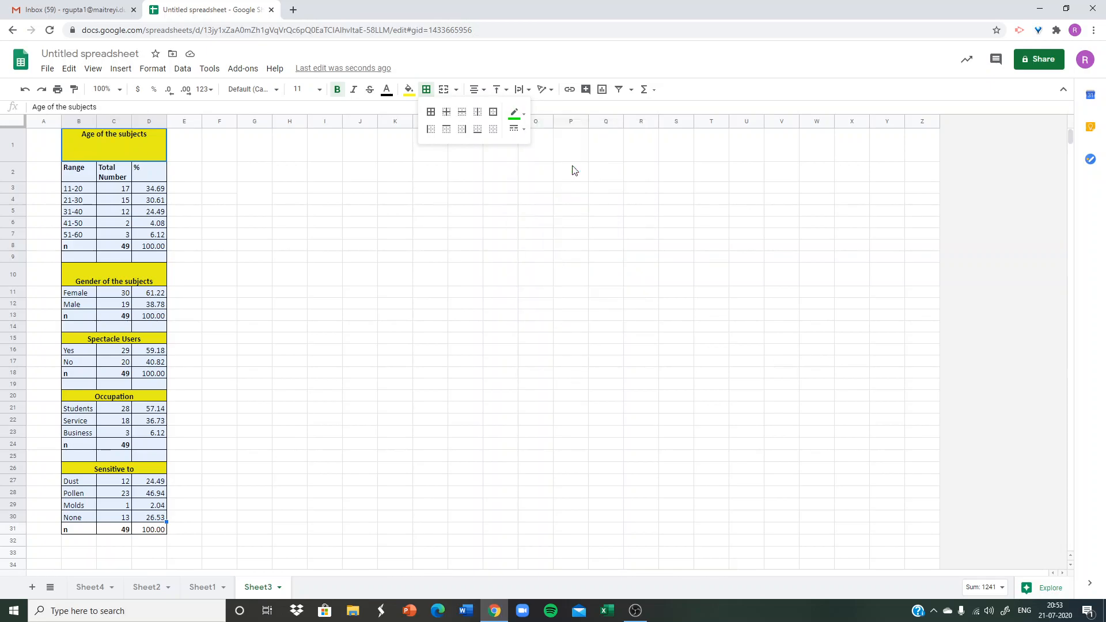
left_click(447, 113)
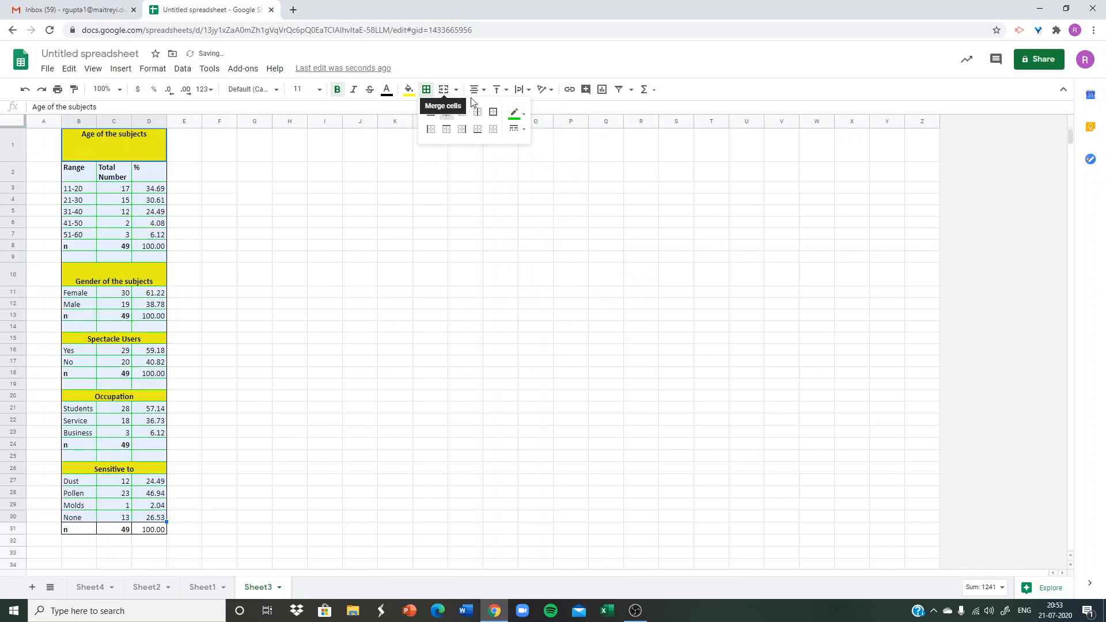
Change the color of the inner borders in B1:D30 to magenta and deselect the range.
left_click(516, 115)
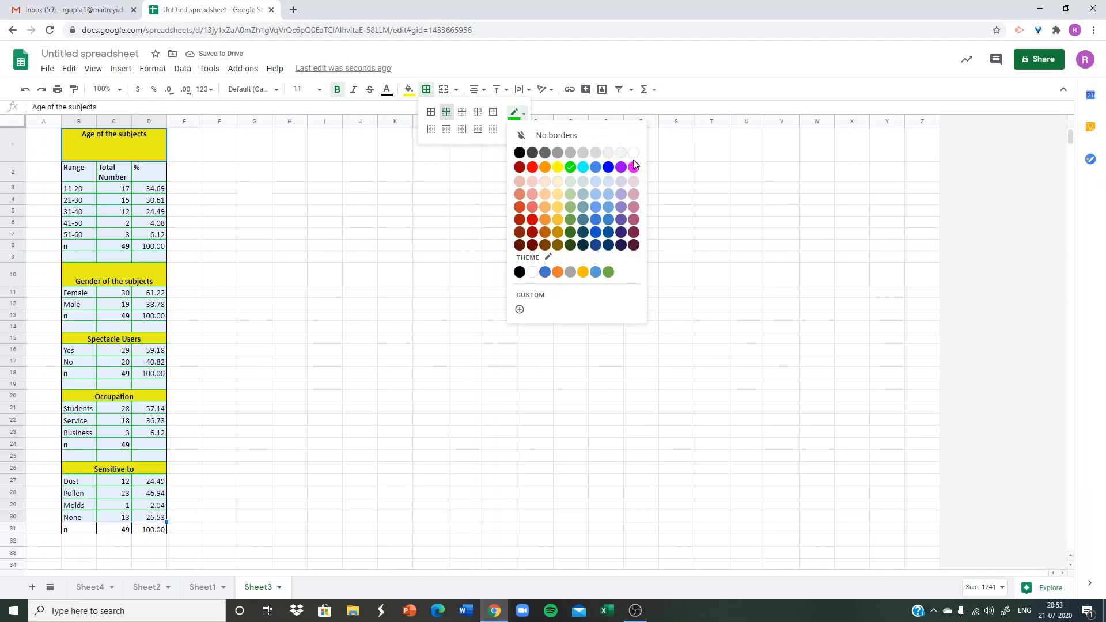
left_click(634, 166)
left_click(274, 231)
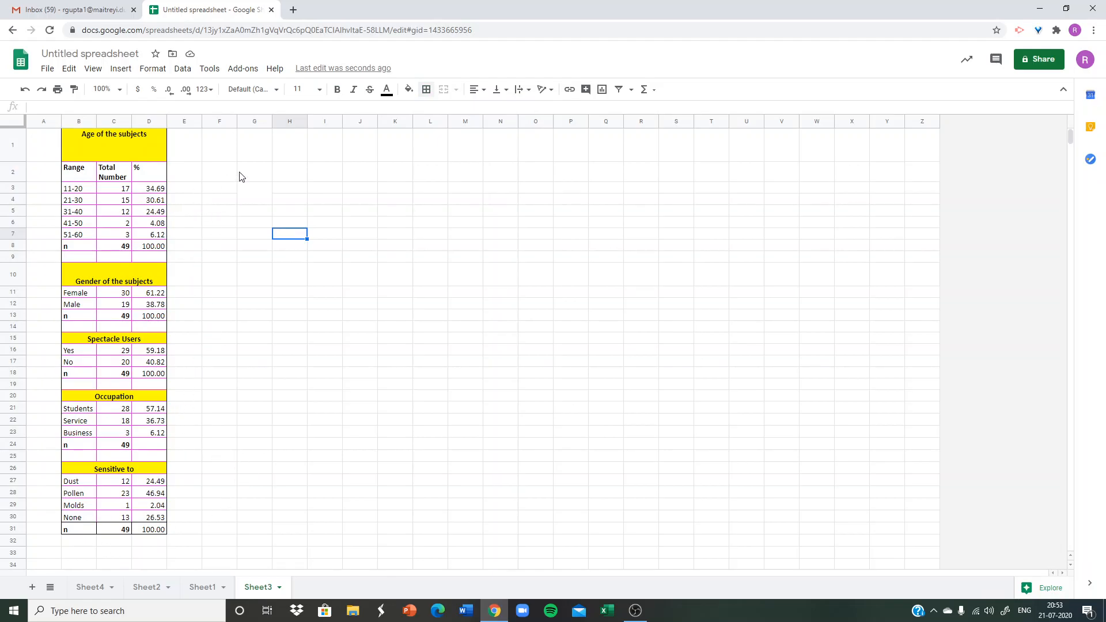
Start sharing the spreadsheet and save it under the name "Workshop sheet".
left_click(1036, 60)
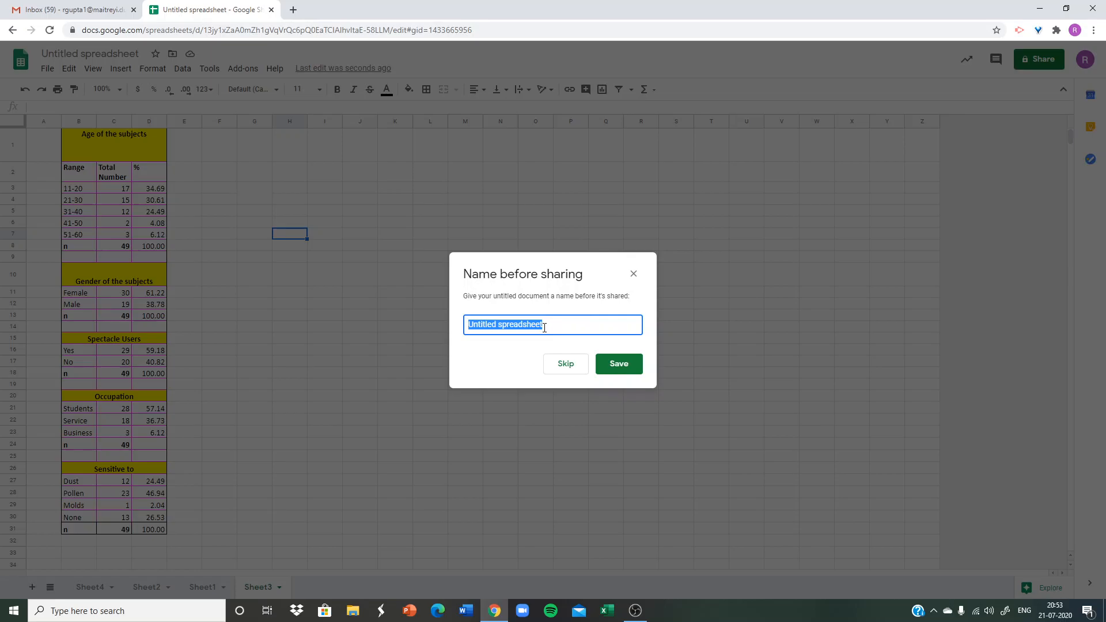
type("Workshop sheet")
left_click(621, 367)
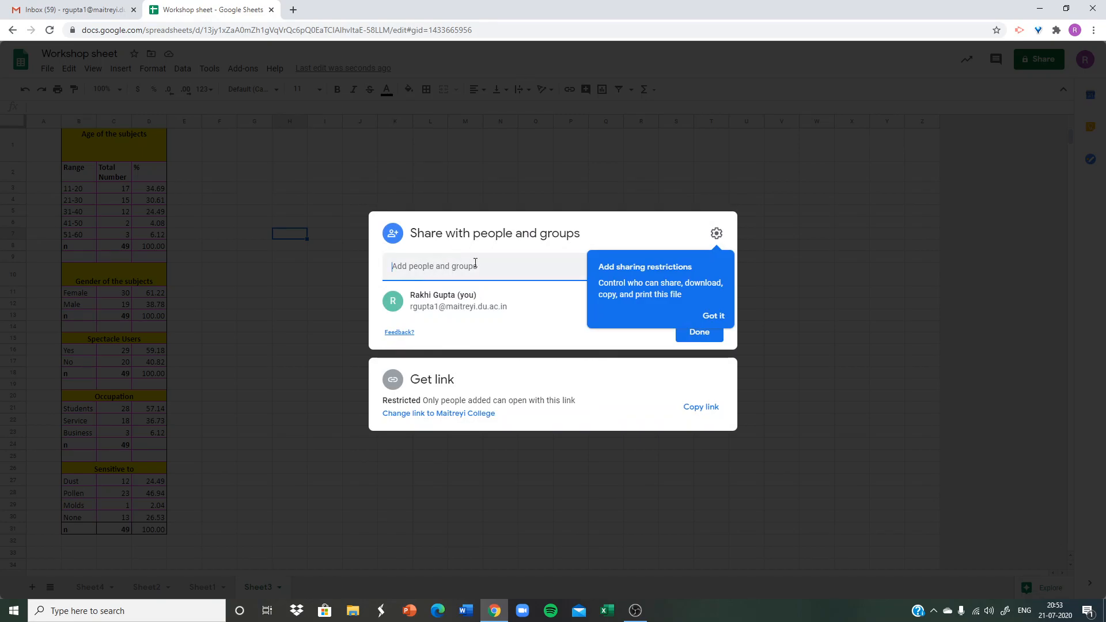
Dismiss the sharing restrictions tip and add the suggested personal Gmail contact as a recipient with the Editor role.
left_click(712, 316)
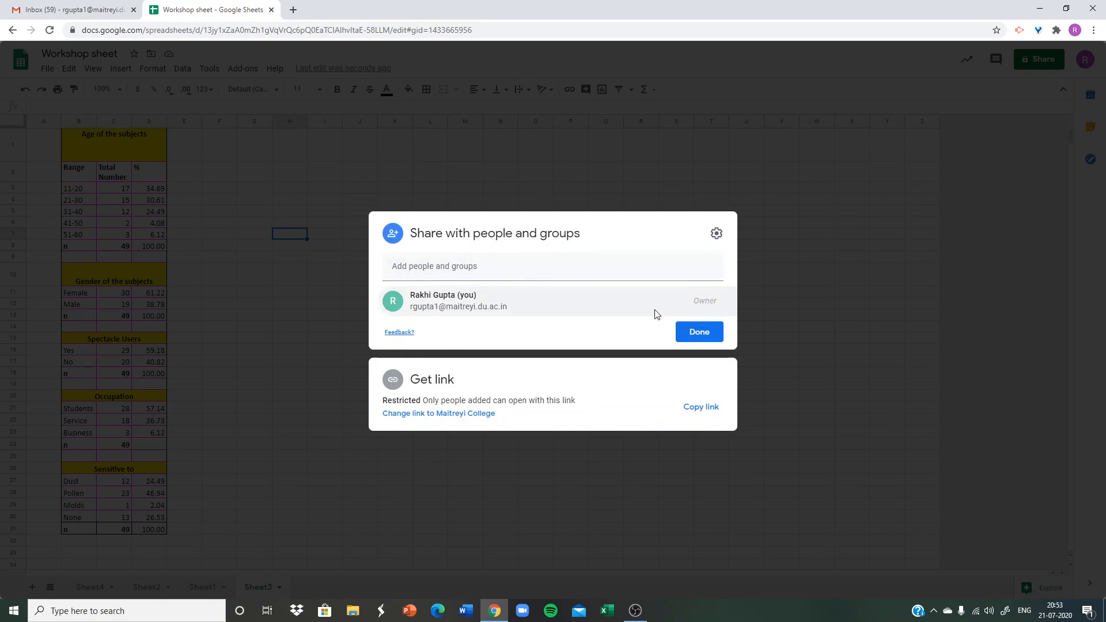
left_click(418, 266)
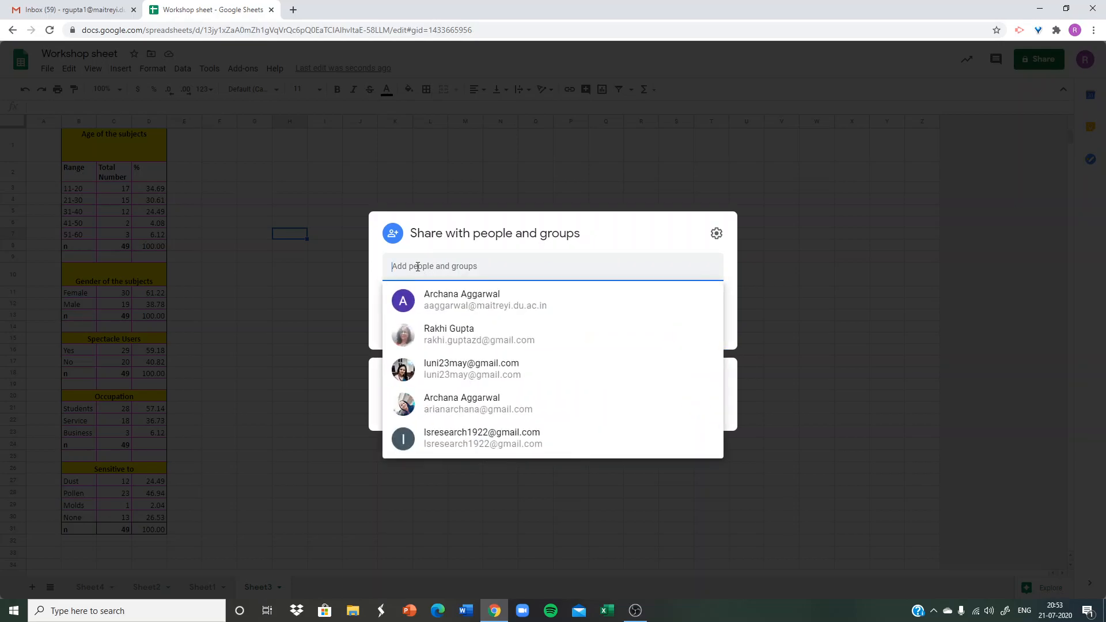
left_click(433, 340)
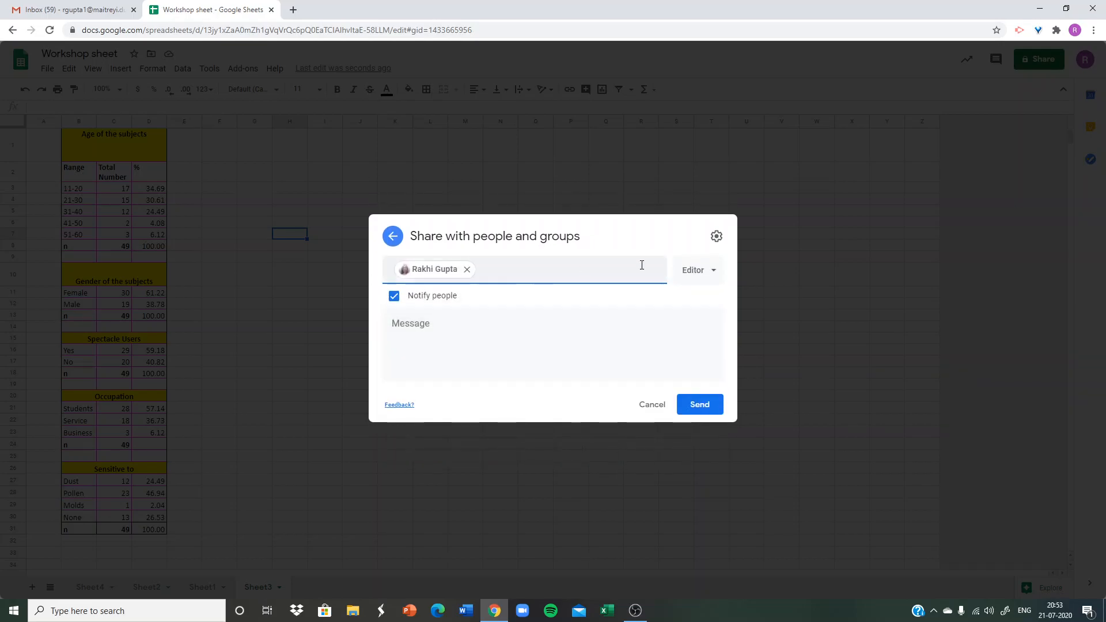
left_click(715, 274)
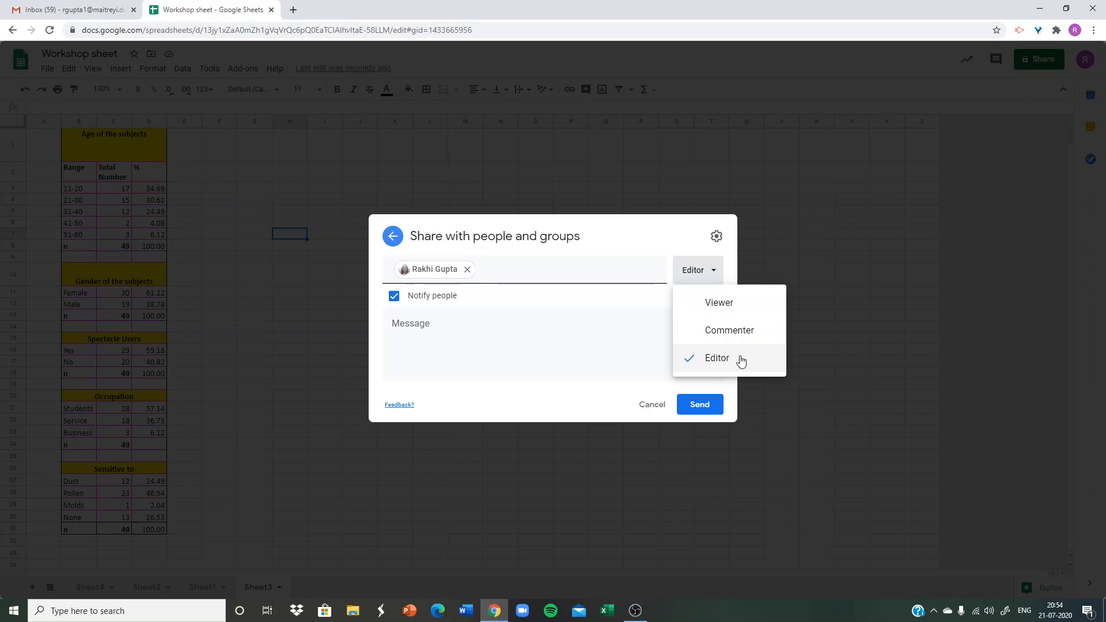
left_click(699, 359)
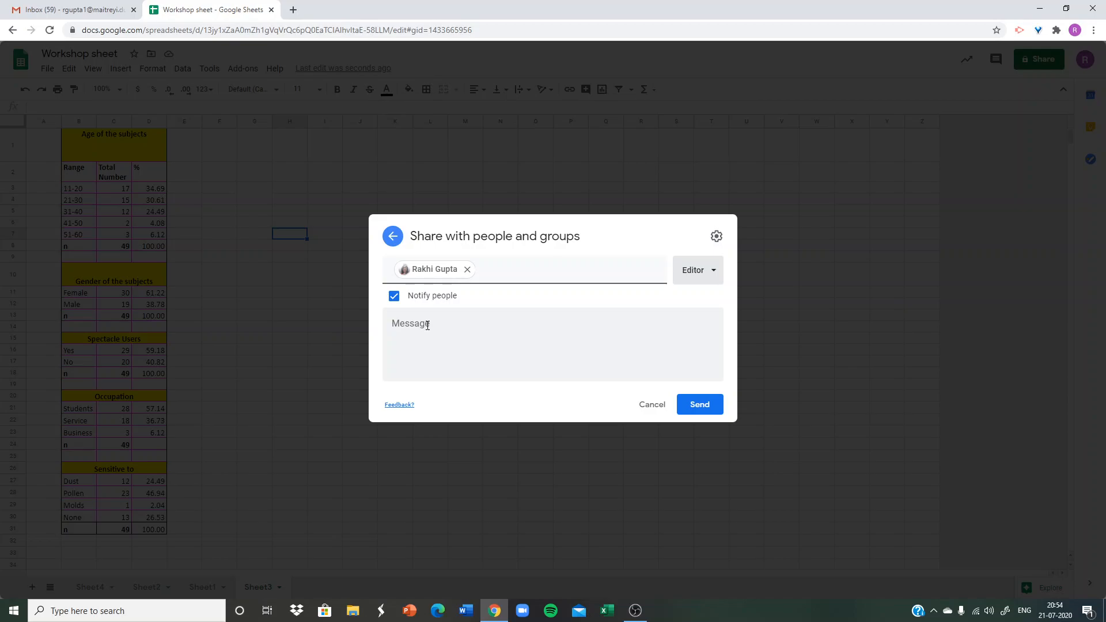
Add the message "aaaa" and send the sharing invitation, approving sharing outside the organization.
left_click(444, 326)
type("aaaa")
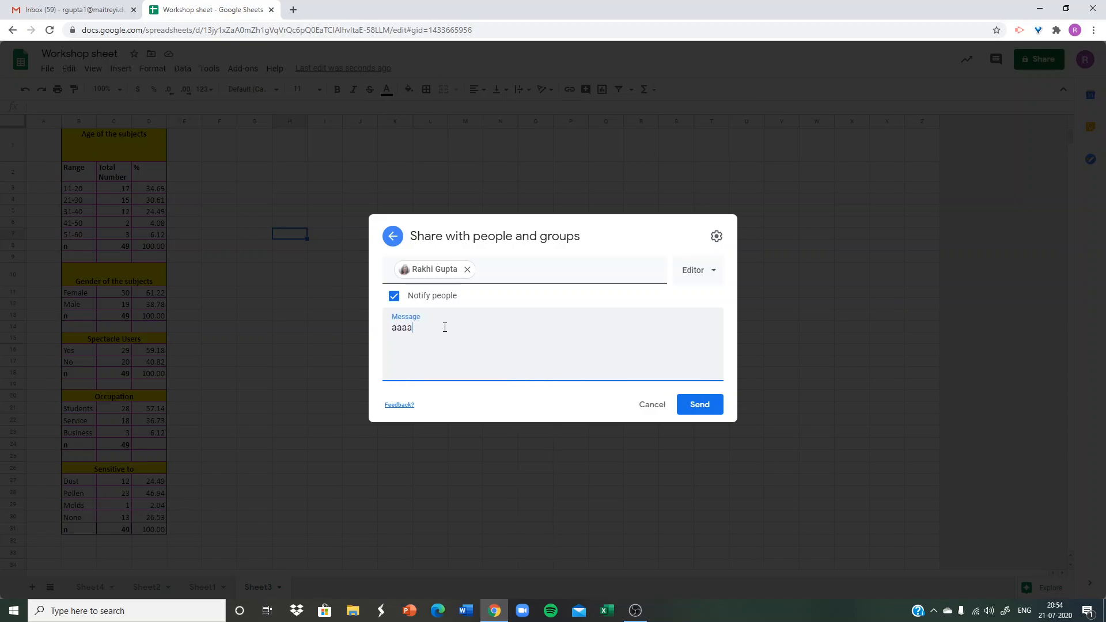
left_click(700, 410)
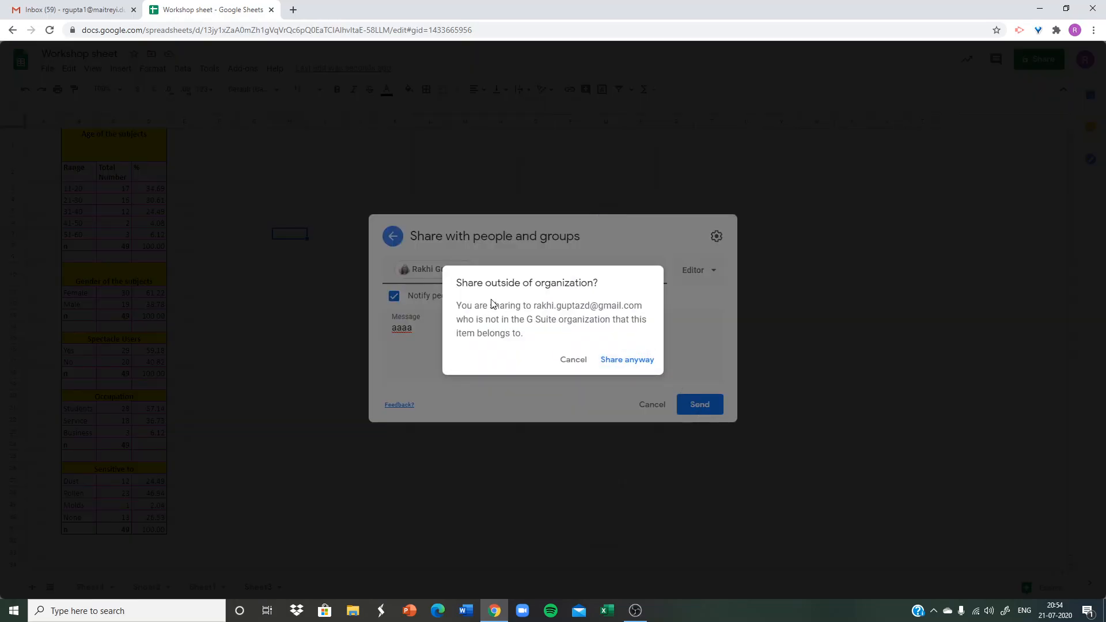
left_click(614, 359)
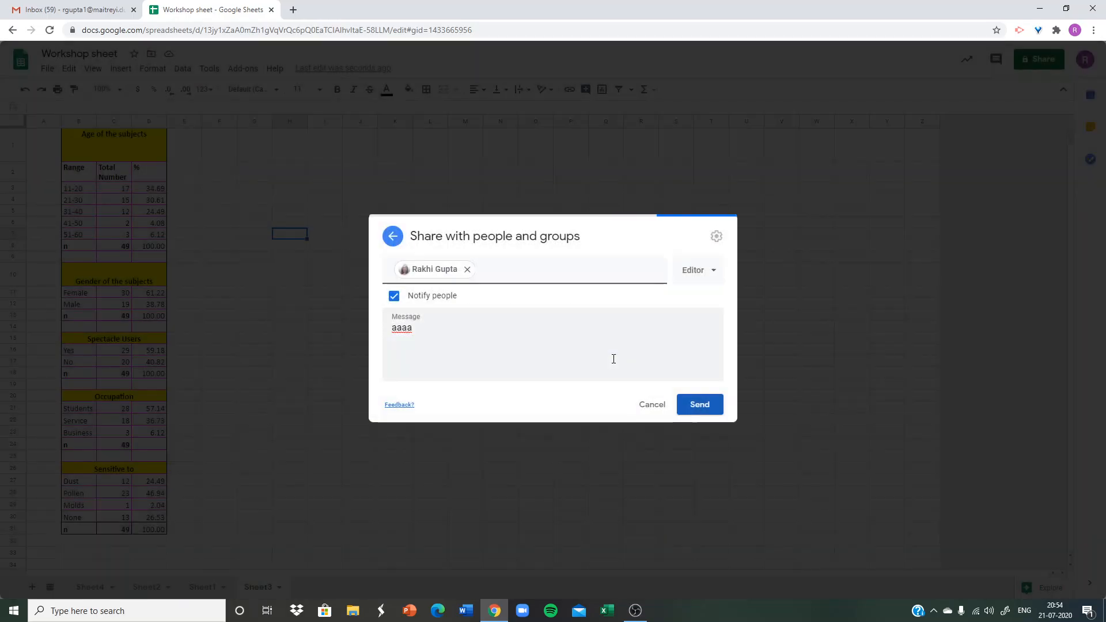